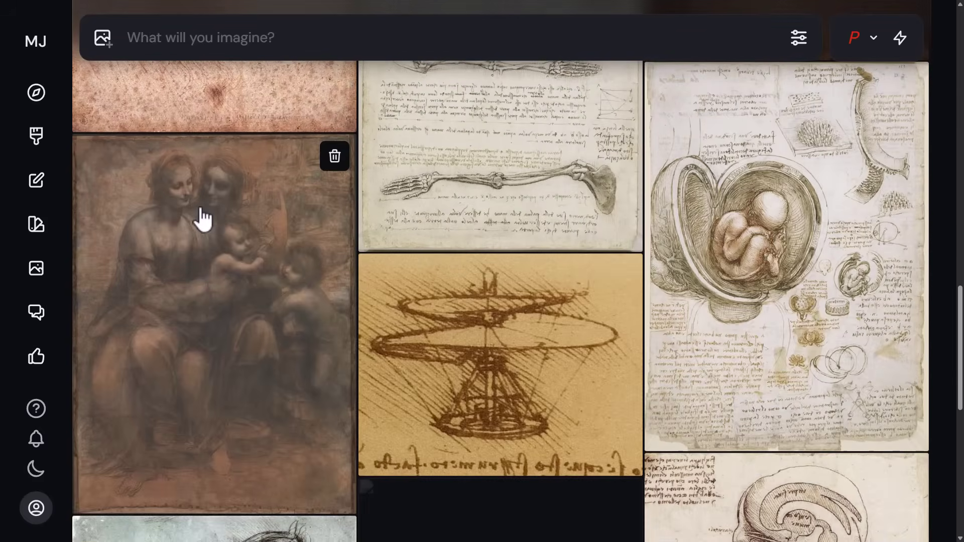
Step: Delete the dark drawing of two women with children and the failed image upload from the moodboard
left_click(334, 160)
scroll(266, 392, "down", 3)
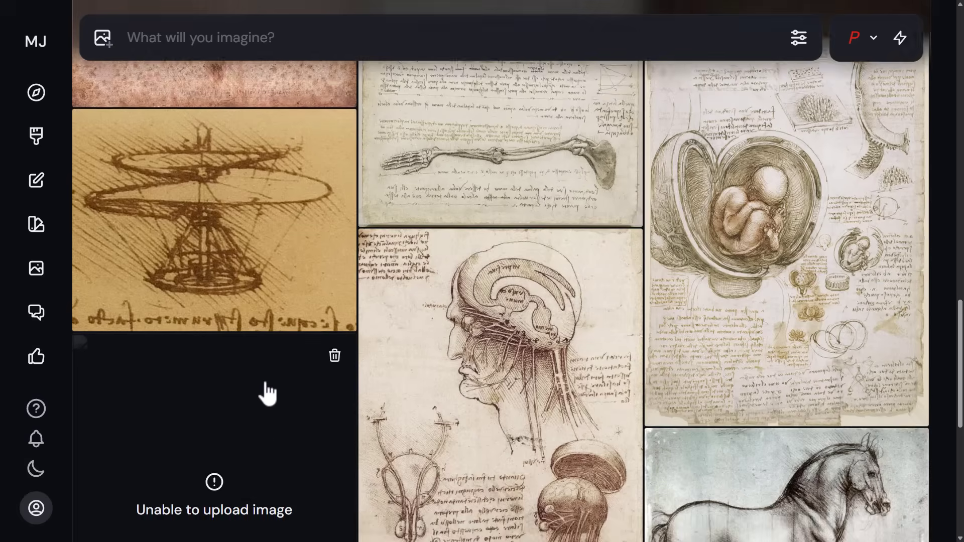
left_click(335, 232)
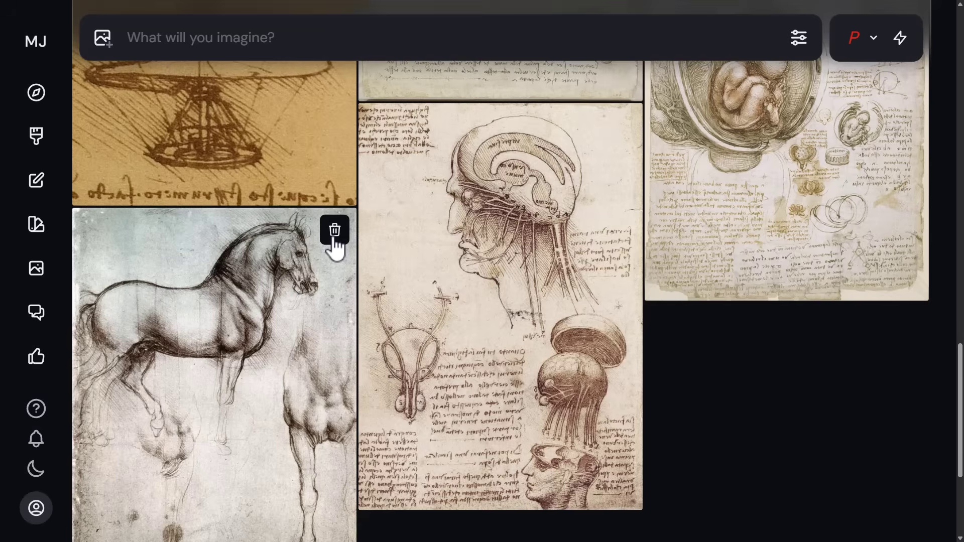
Step: Look over the remaining paintings in the moodboard
scroll(333, 305, "up", 10)
scroll(339, 315, "up", 10)
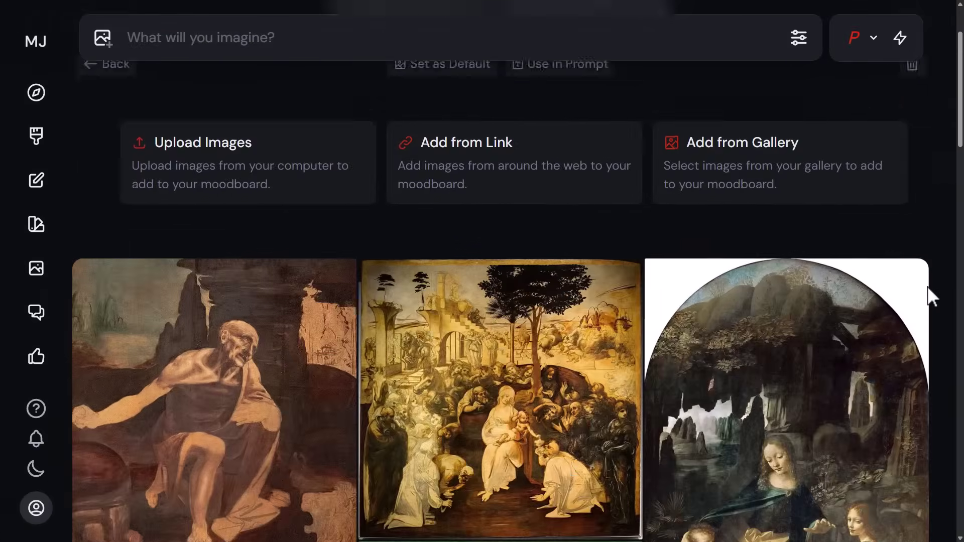
scroll(904, 306, "down", 4)
scroll(307, 302, "down", 15)
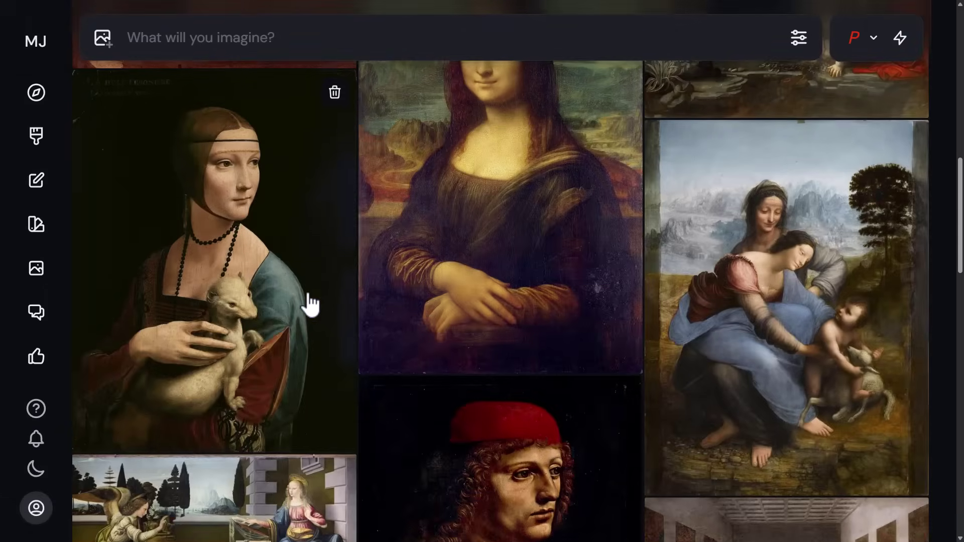
scroll(319, 303, "down", 15)
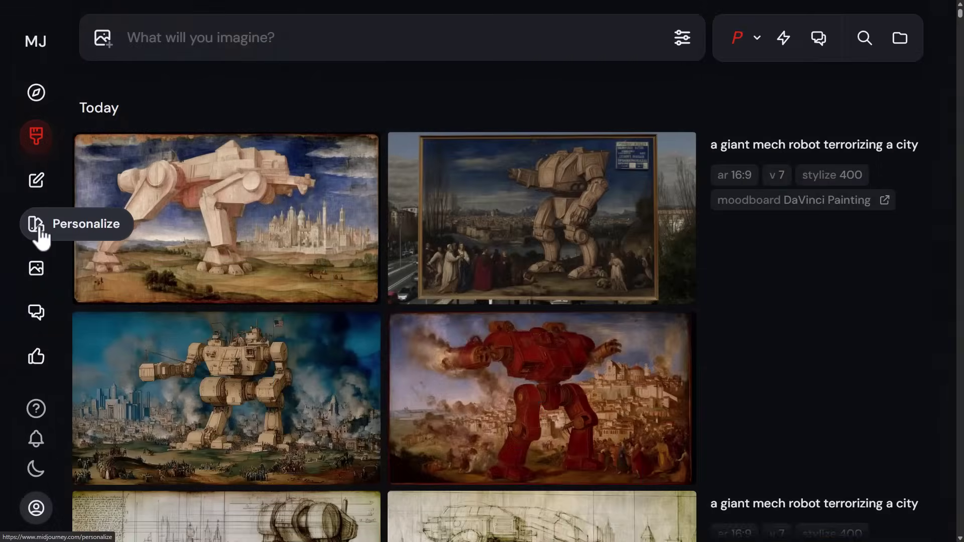
Step: Create a new moodboard from the personalization page and check how it asks for an image URL, without adding one
left_click(36, 226)
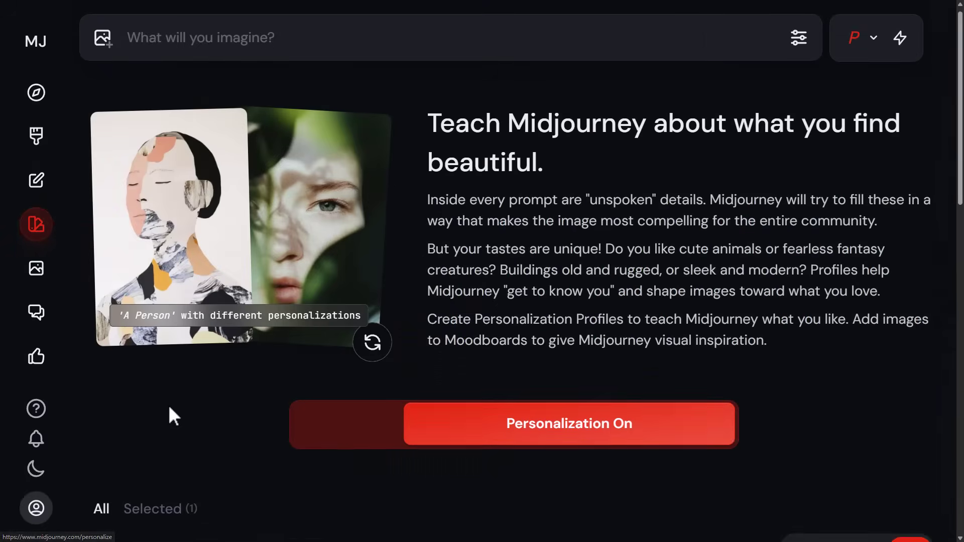
scroll(174, 416, "down", 5)
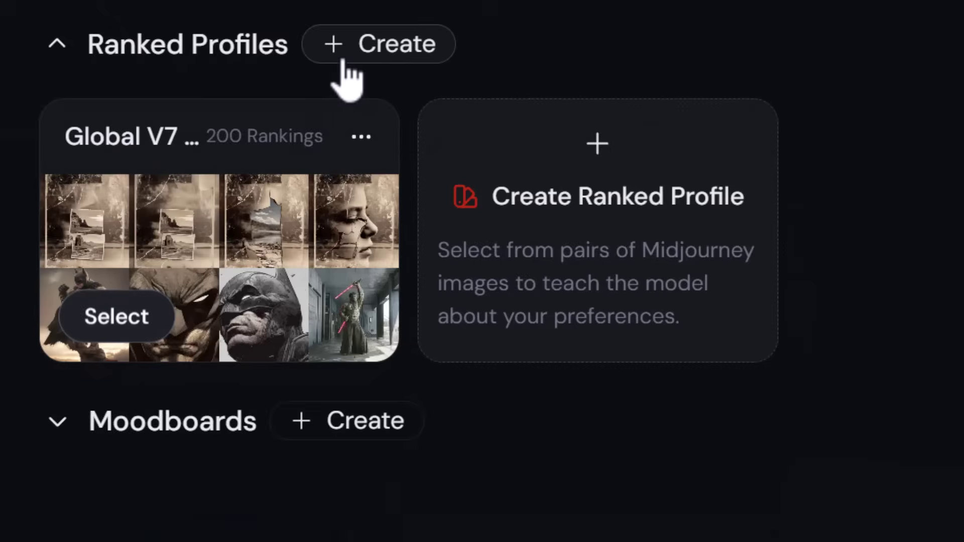
left_click(351, 421)
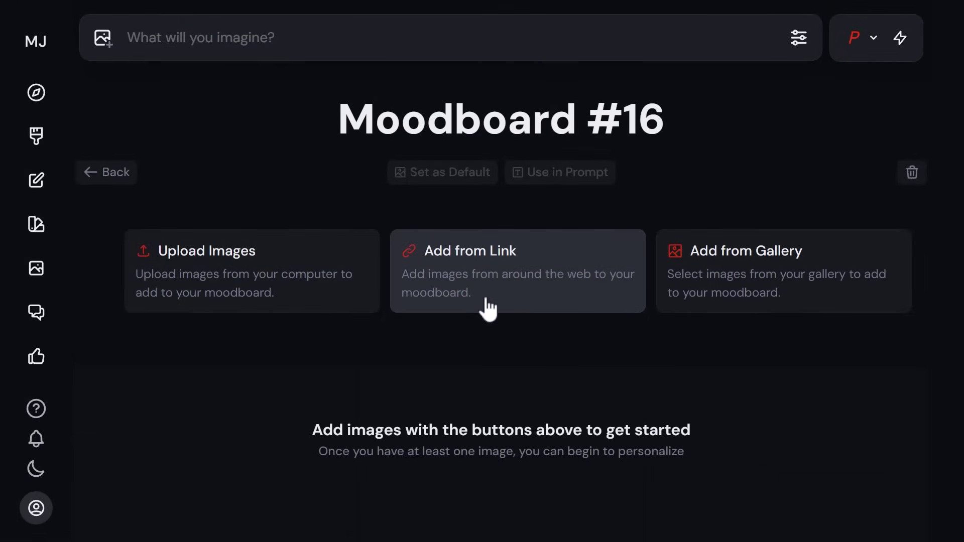
left_click(573, 292)
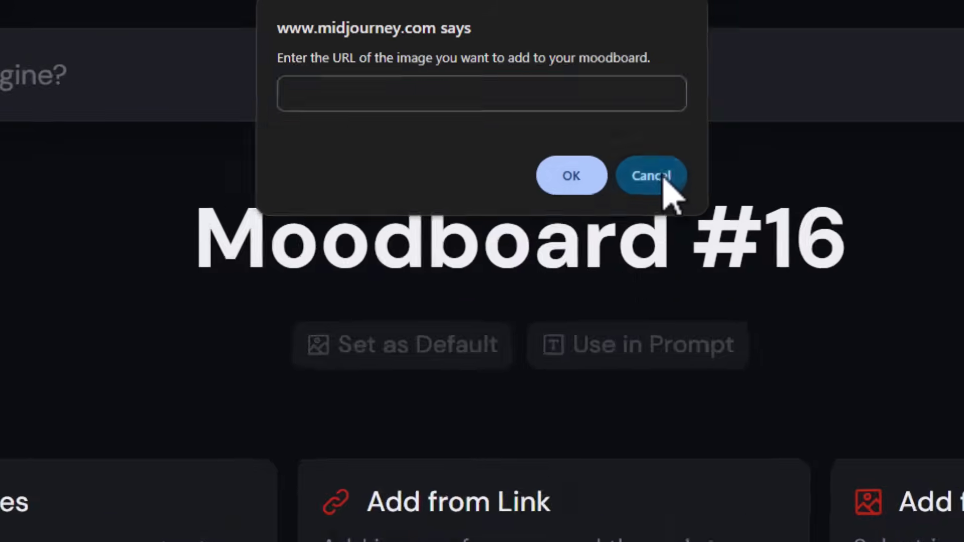
left_click(671, 183)
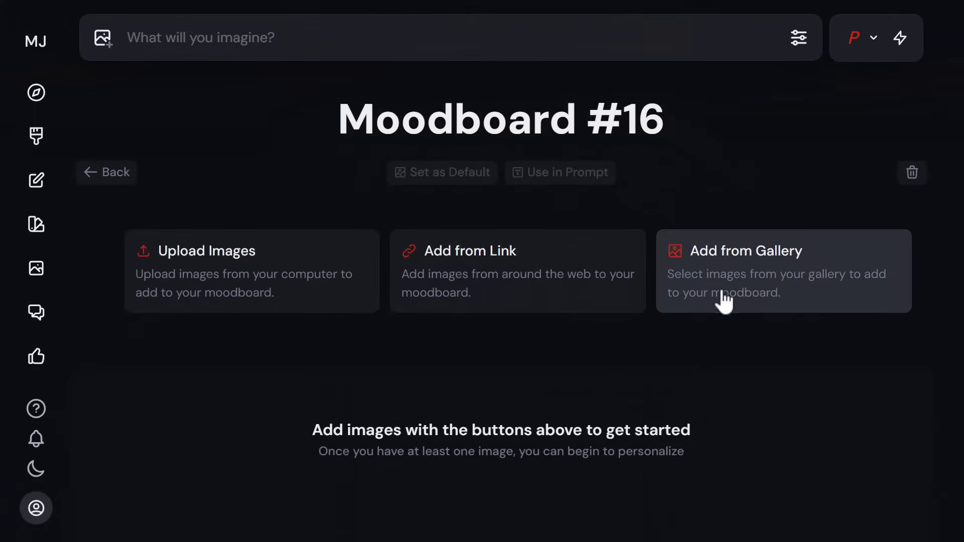
Step: Search the gallery for "double exposure" images to add to the moodboard and browse through the matches
left_click(732, 243)
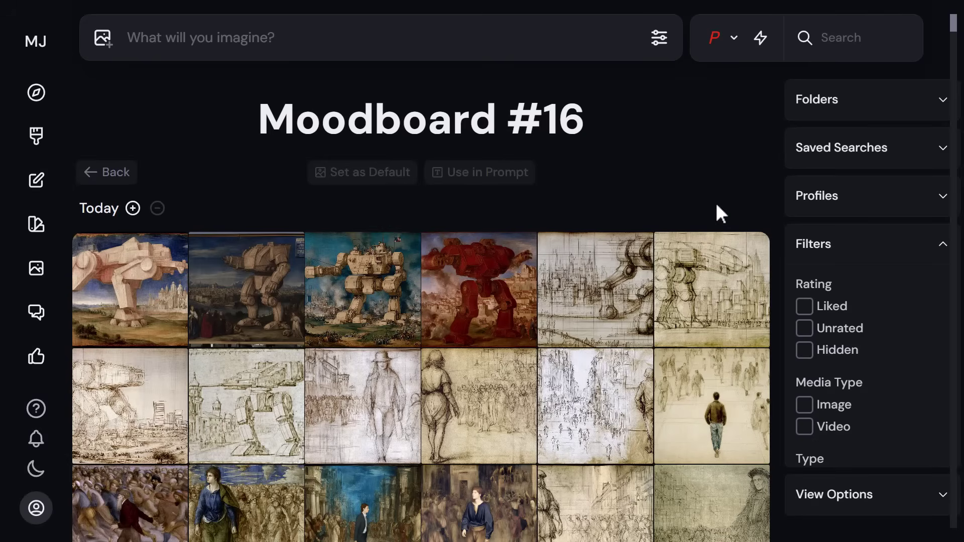
left_click(843, 37)
type("double exposure")
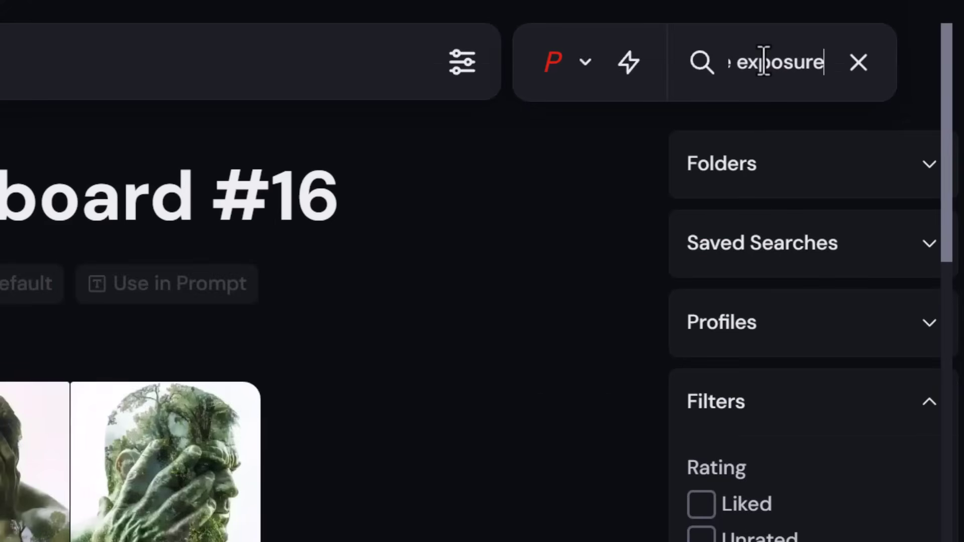
scroll(99, 474, "down", 10)
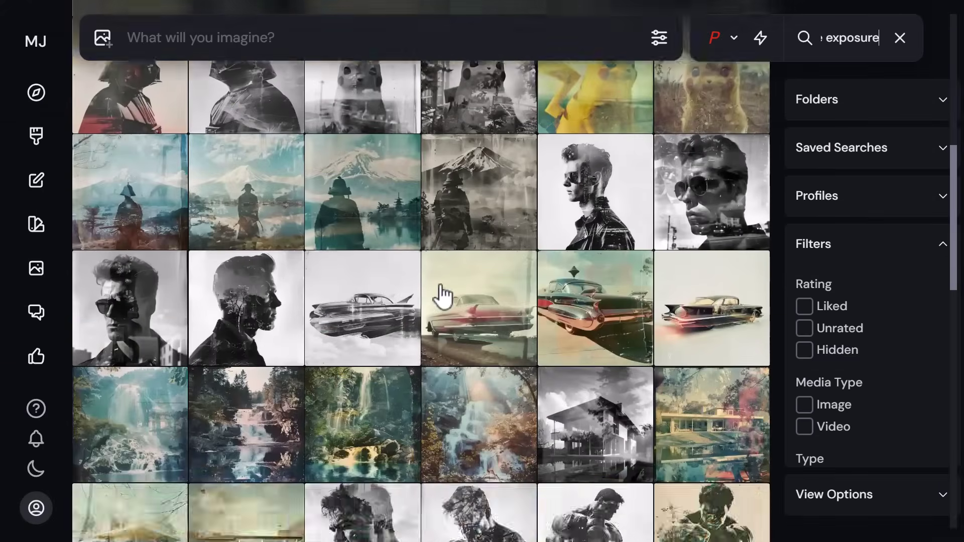
scroll(445, 296, "up", 10)
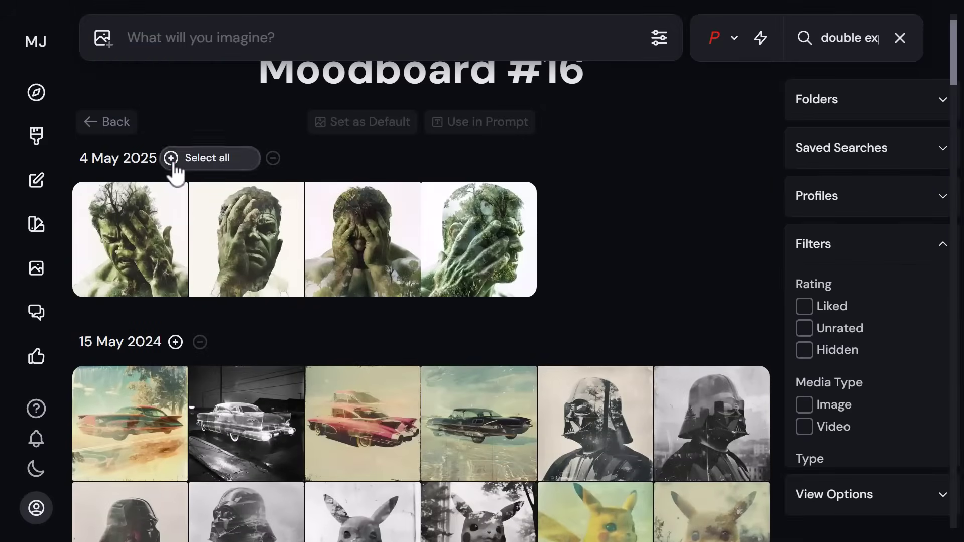
Step: Add all gallery images dated 4 May 2025, 15 May 2024 and 14 Mar 2024 to the moodboard
left_click(172, 158)
left_click(259, 343)
scroll(528, 301, "down", 10)
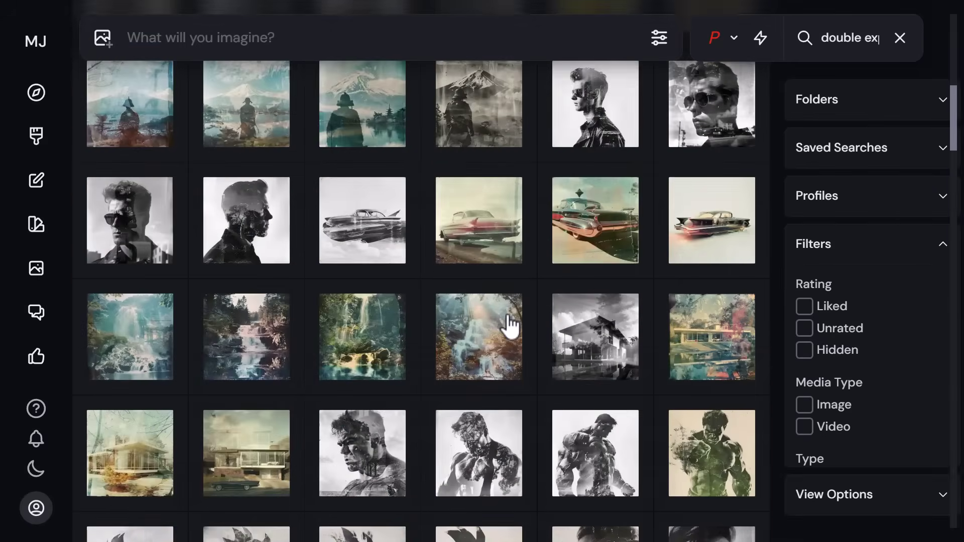
scroll(509, 326, "down", 10)
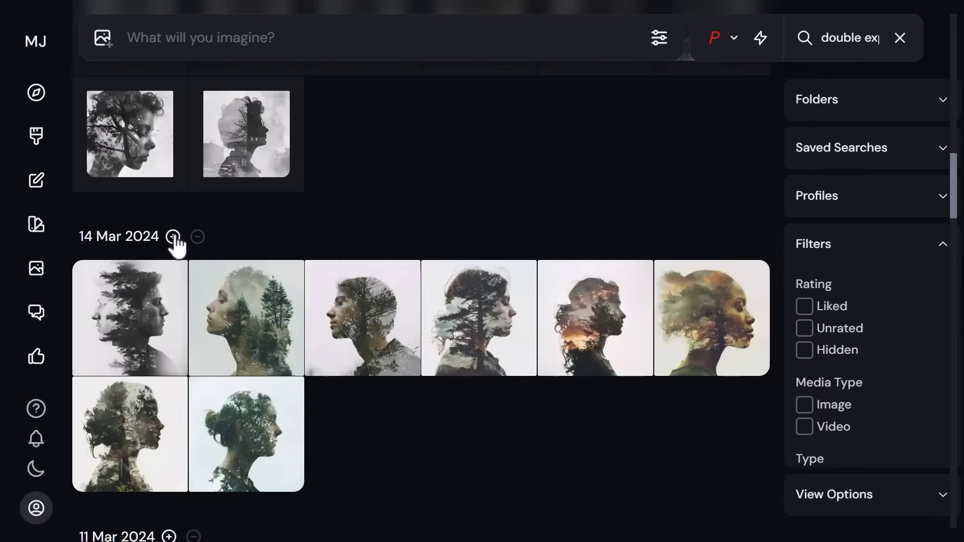
left_click(174, 237)
scroll(273, 393, "up", 10)
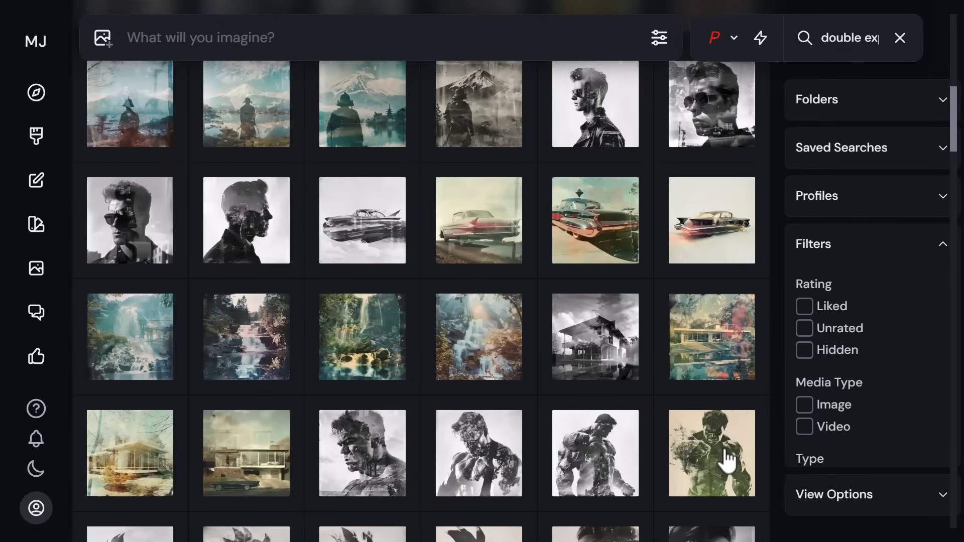
scroll(258, 382, "down", 10)
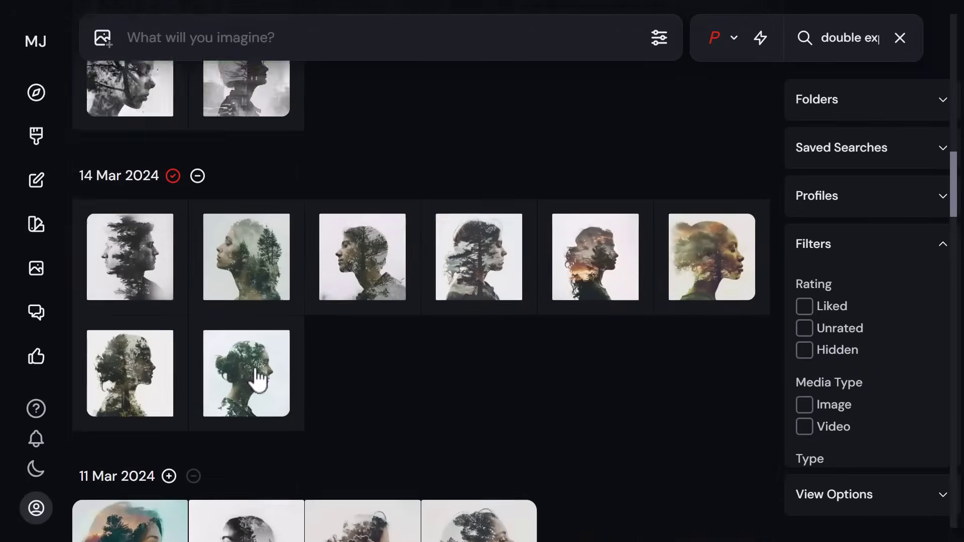
Step: Add all gallery images dated 9 Aug 2023, 18 May 2023 and 25 Feb 2023, and return to the moodboard
scroll(259, 382, "down", 8)
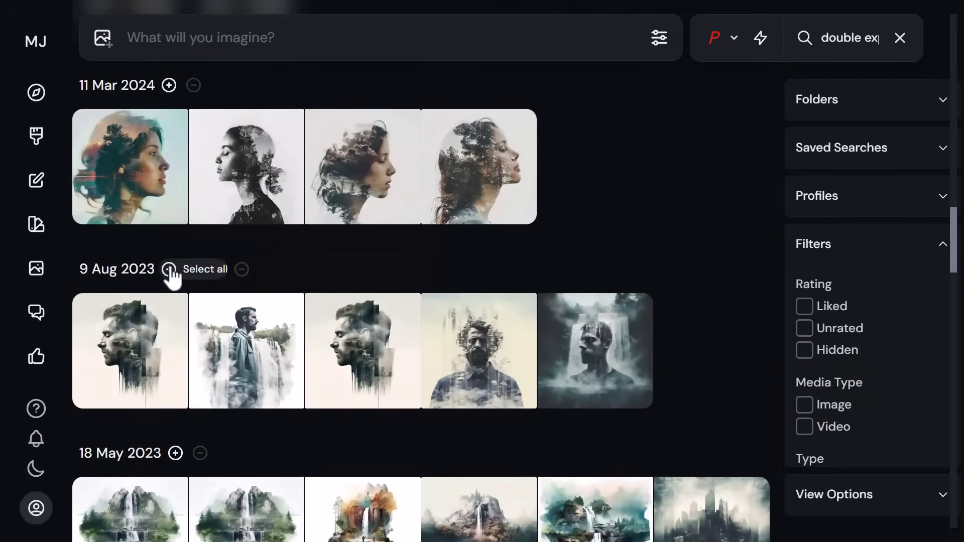
left_click(169, 269)
scroll(173, 262, "down", 3)
left_click(175, 253)
scroll(398, 425, "down", 6)
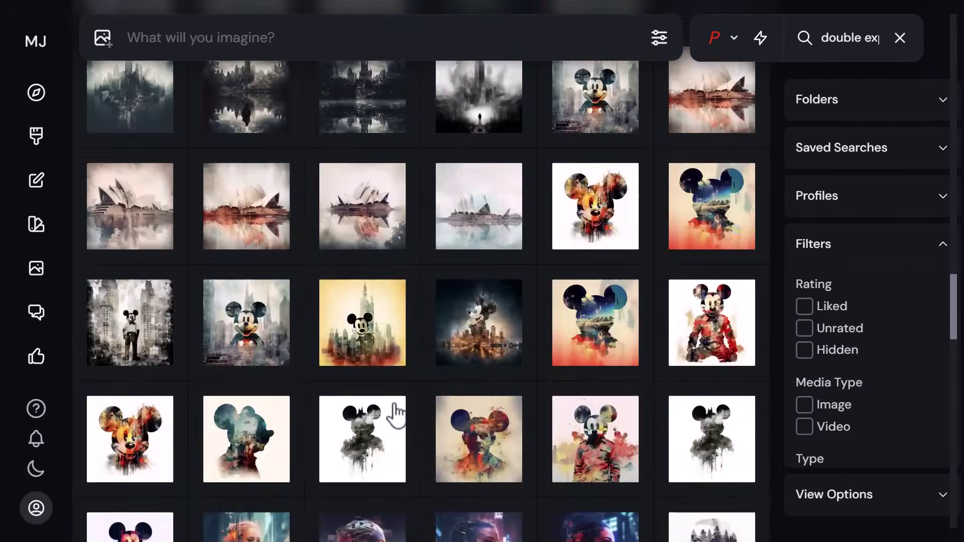
scroll(397, 415, "down", 10)
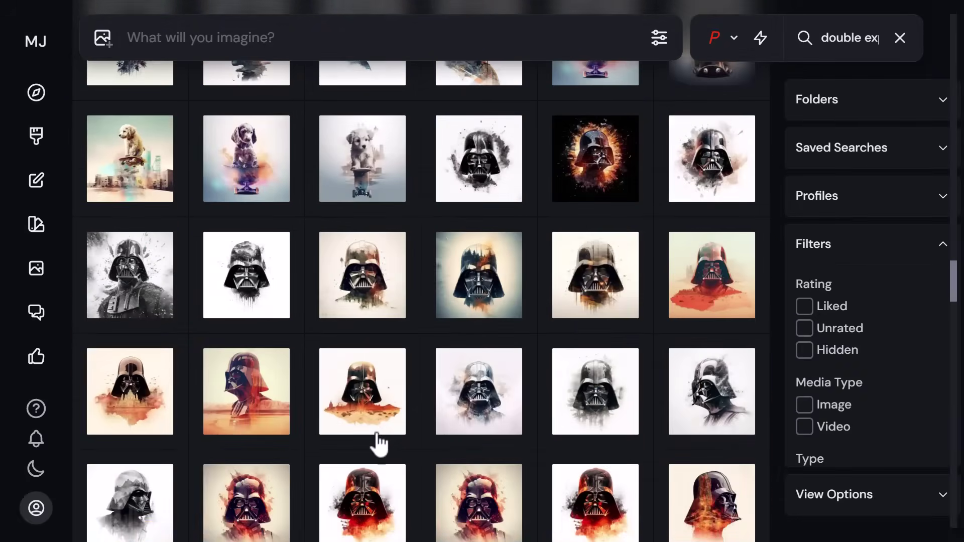
scroll(379, 444, "down", 10)
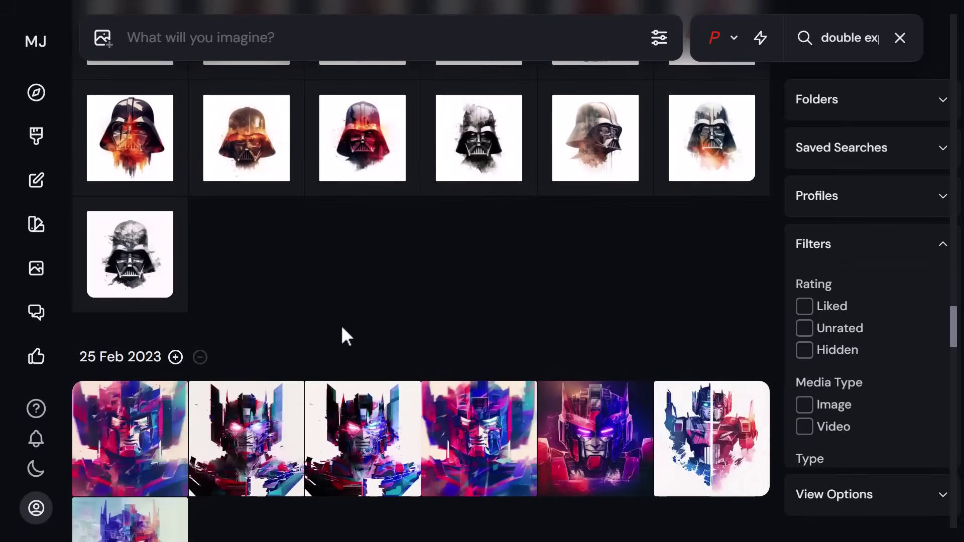
left_click(176, 358)
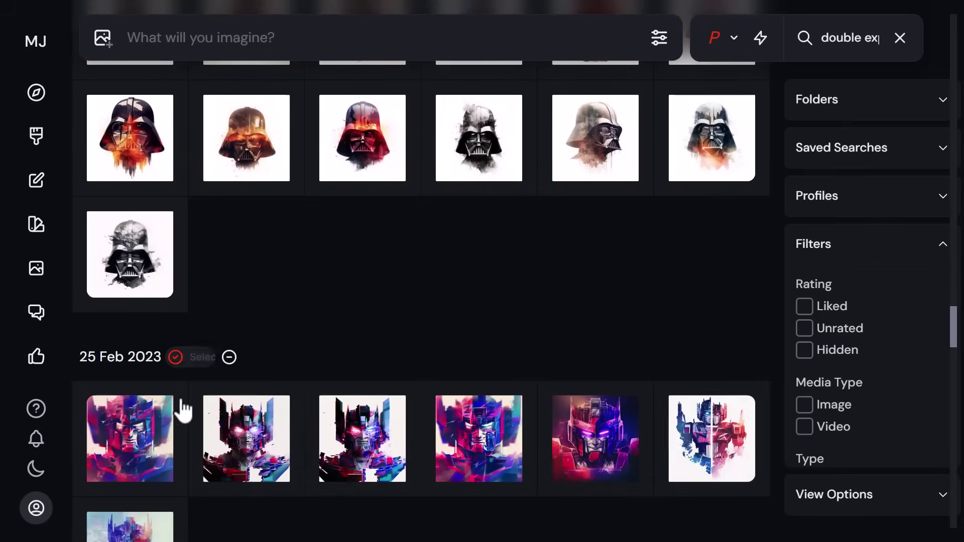
scroll(425, 282, "up", 2)
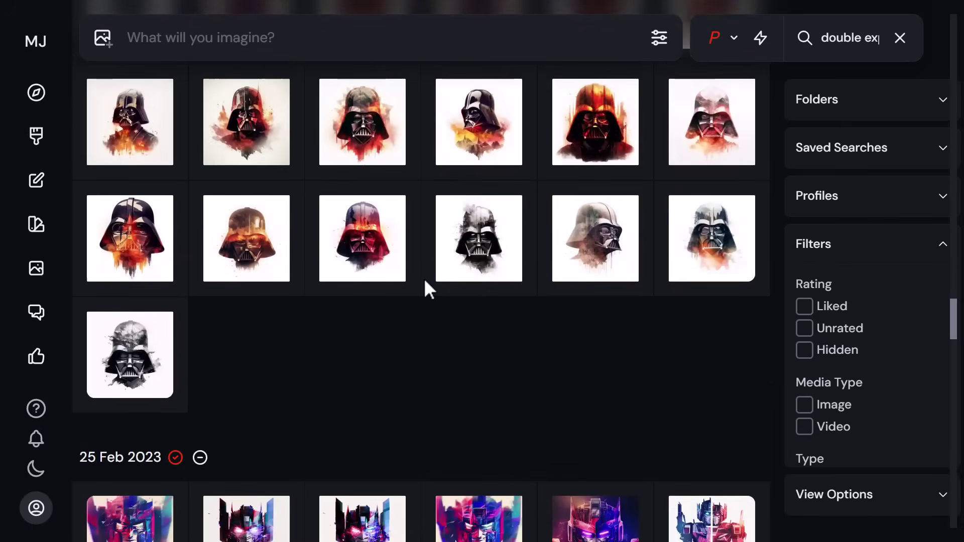
scroll(424, 278, "up", 20)
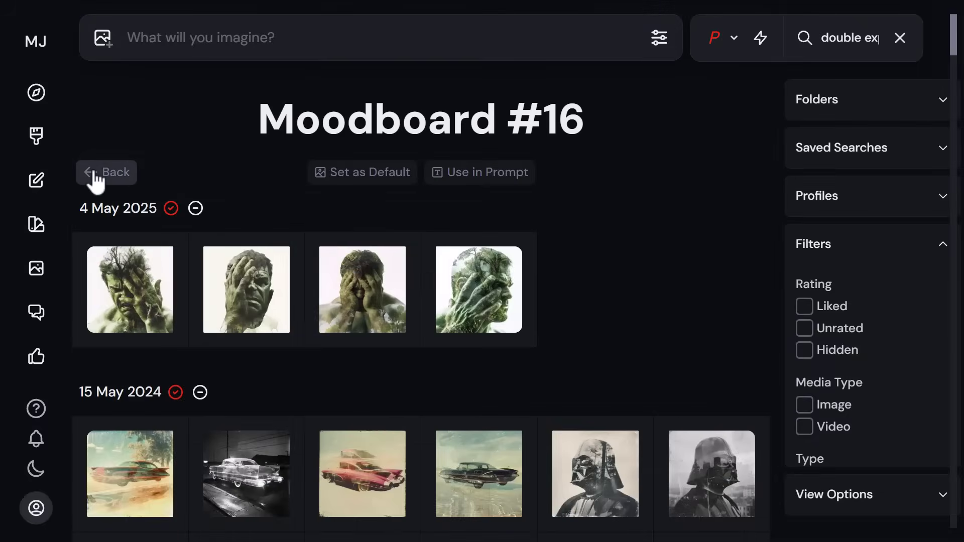
left_click(93, 173)
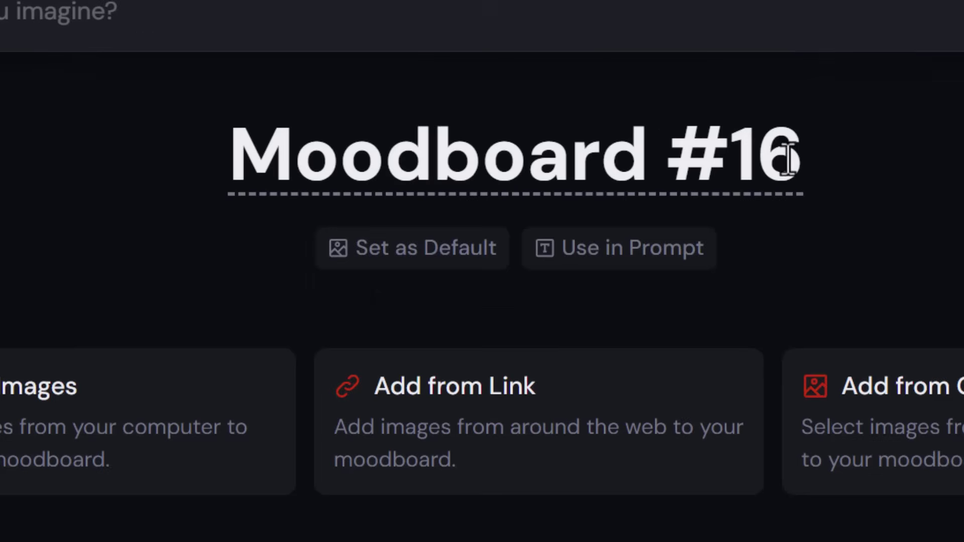
Step: Rename the moodboard as "Double Exposure" and look over the images it contains
left_click_drag(658, 119, 339, 116)
type("Double Exposure")
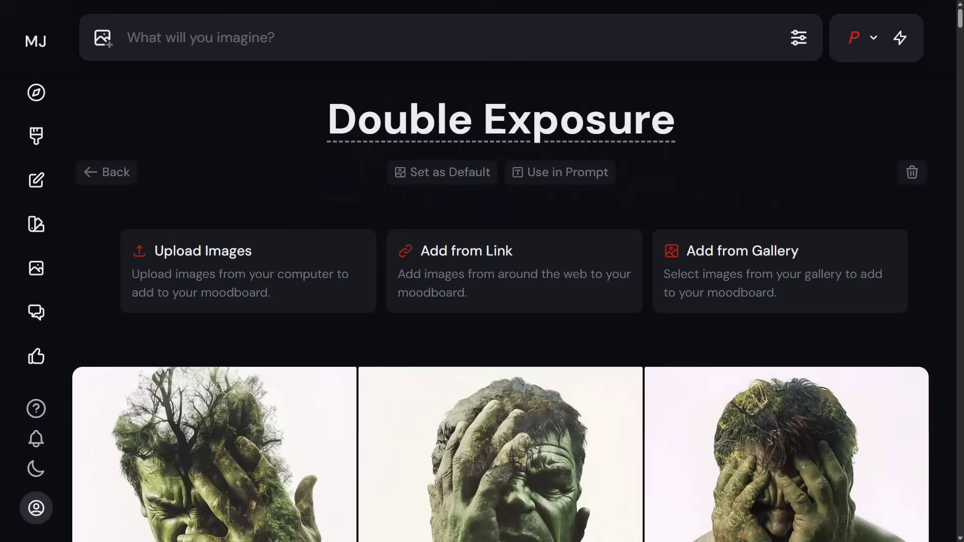
scroll(852, 424, "down", 8)
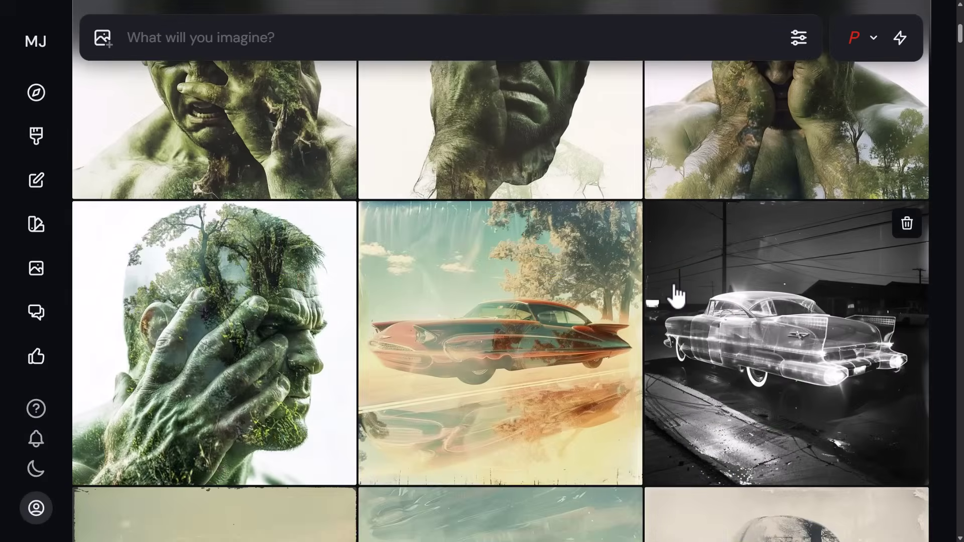
scroll(676, 296, "down", 15)
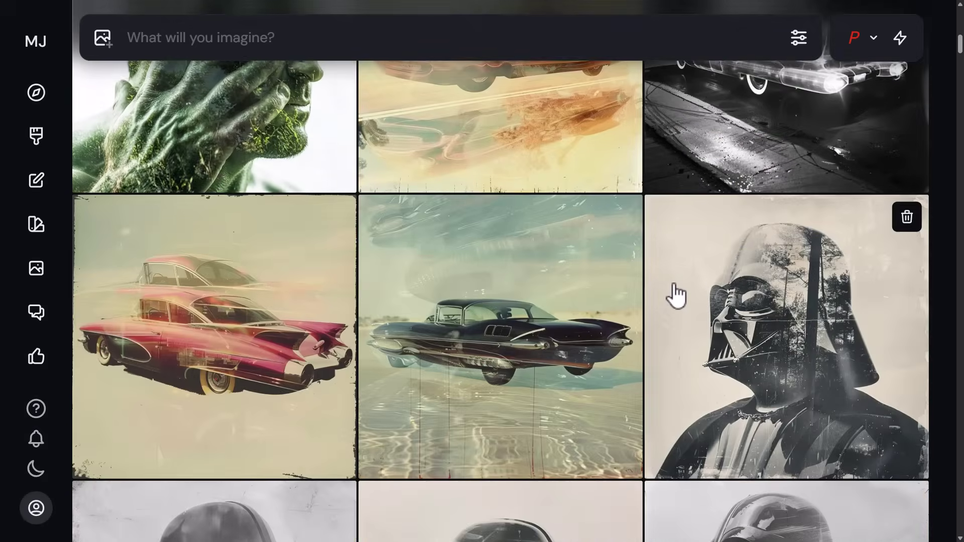
scroll(954, 122, "down", 5)
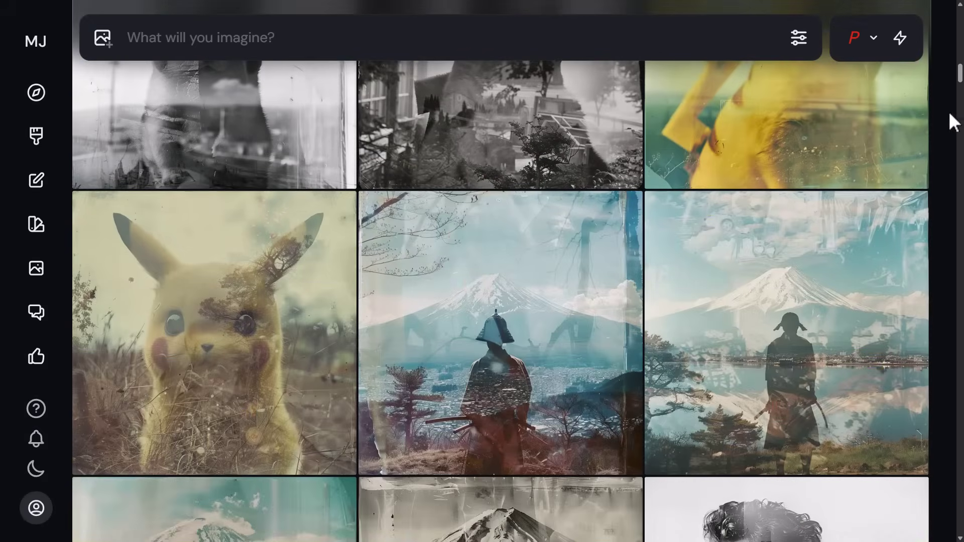
left_click_drag(961, 77, 960, 20)
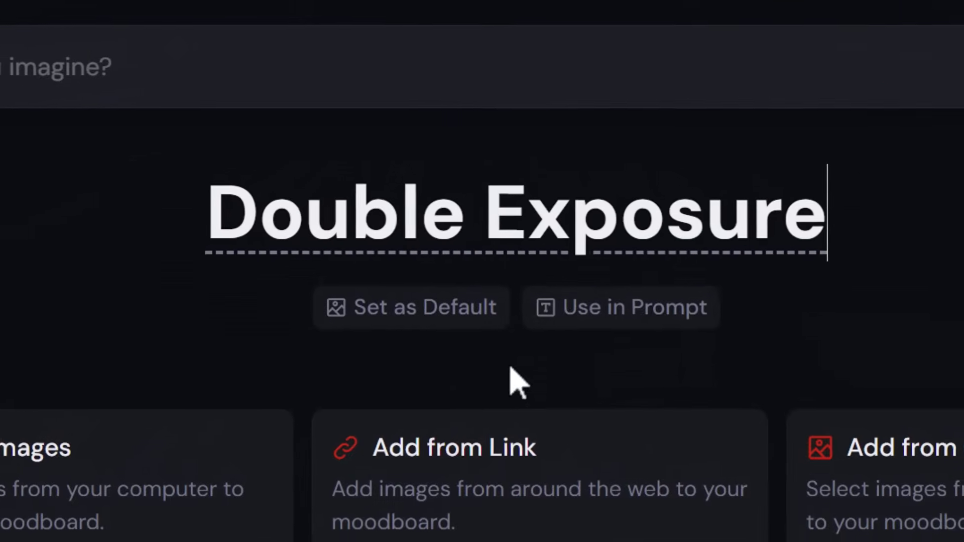
Step: Insert the Double Exposure moodboard code into the prompt and reuse the earlier prompt text "a giant mech robot terrorizing a city" with it
left_click(653, 321)
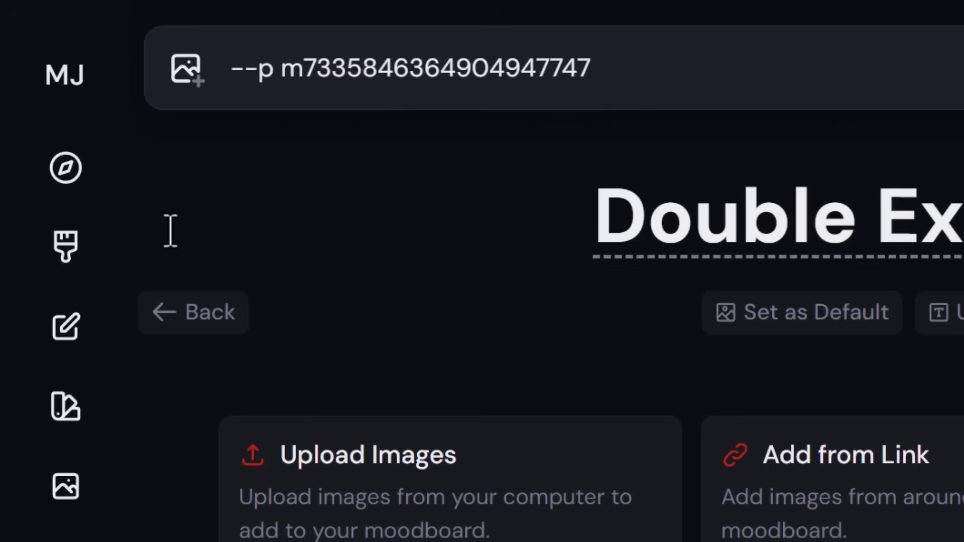
left_click(63, 248)
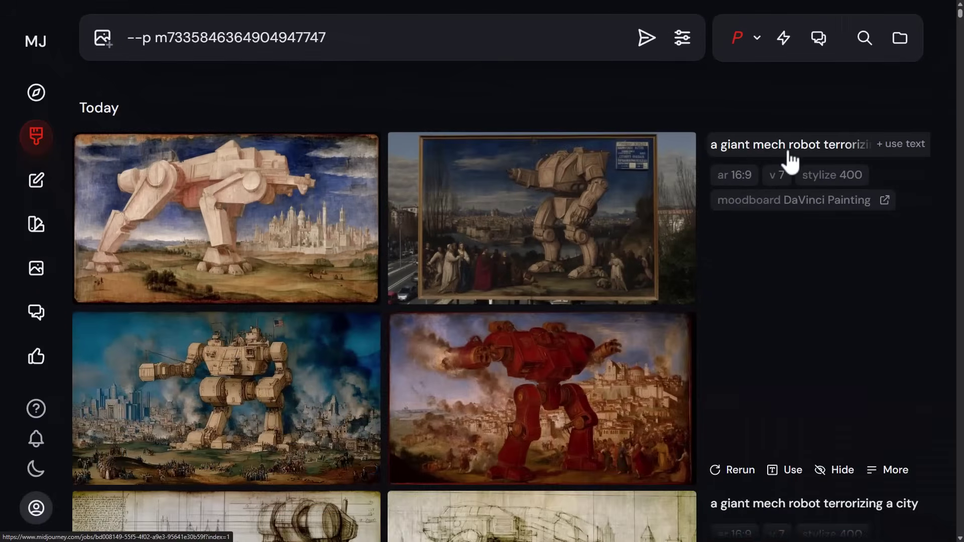
left_click(790, 147)
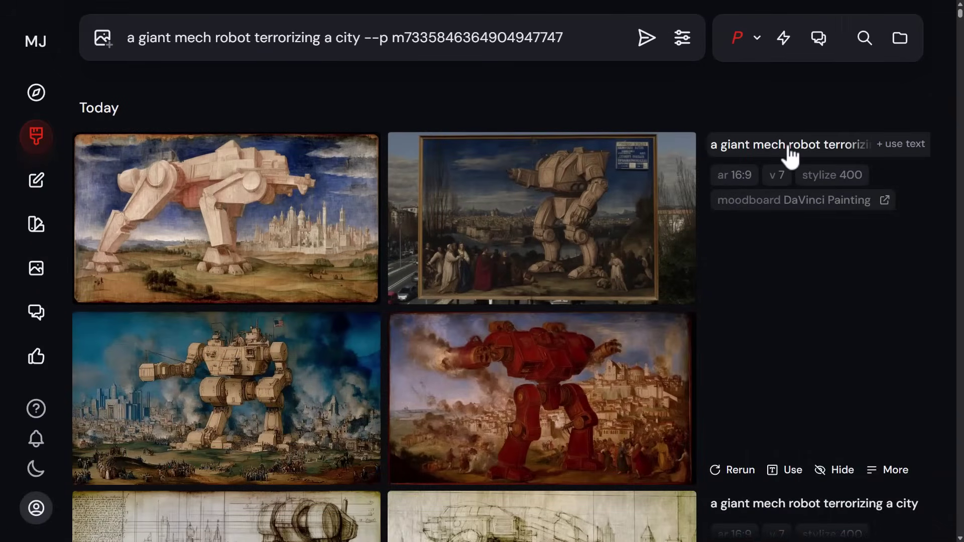
scroll(703, 319, "down", 5)
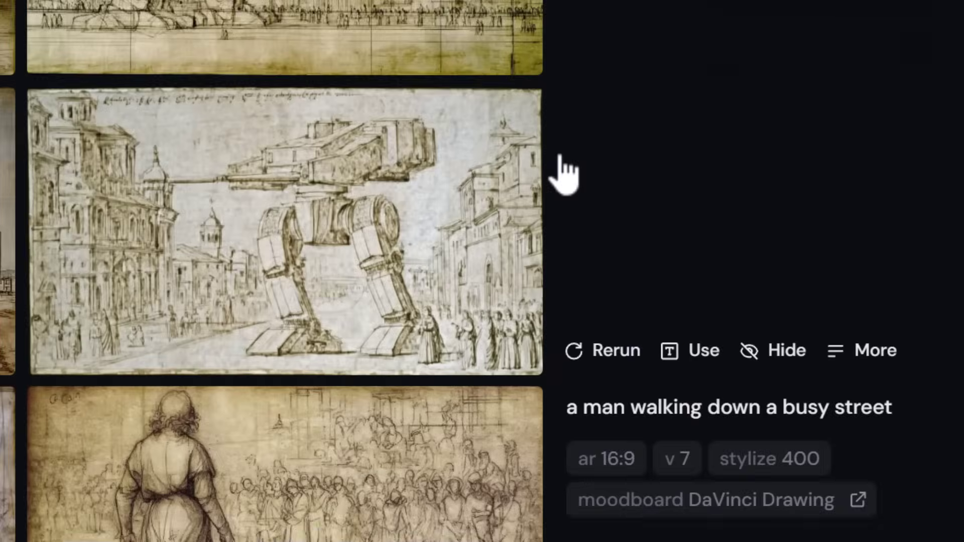
Step: Reuse the Double Exposure prompt "a man walking down a busy street" from the results and select its profile code wlkfxb5
scroll(564, 171, "down", 5)
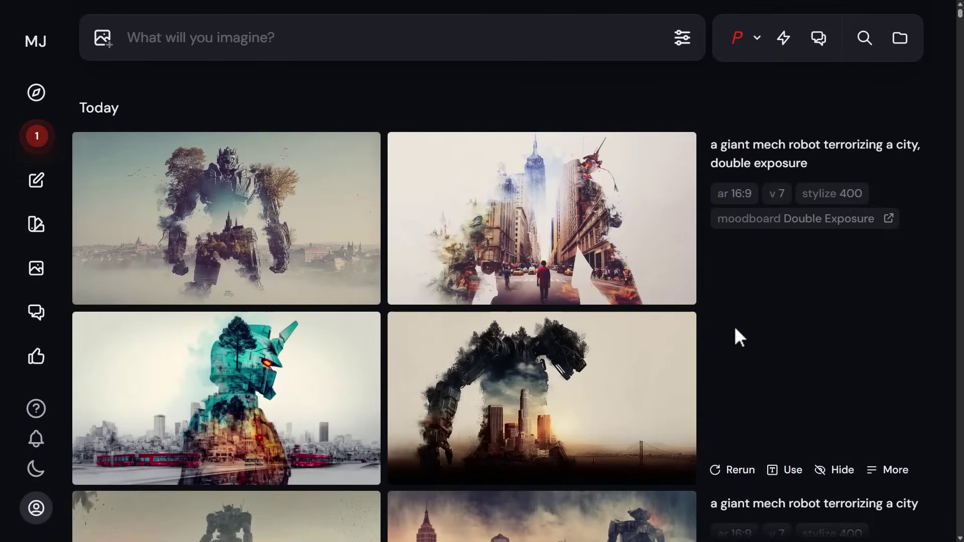
scroll(732, 331, "down", 8)
scroll(729, 333, "down", 4)
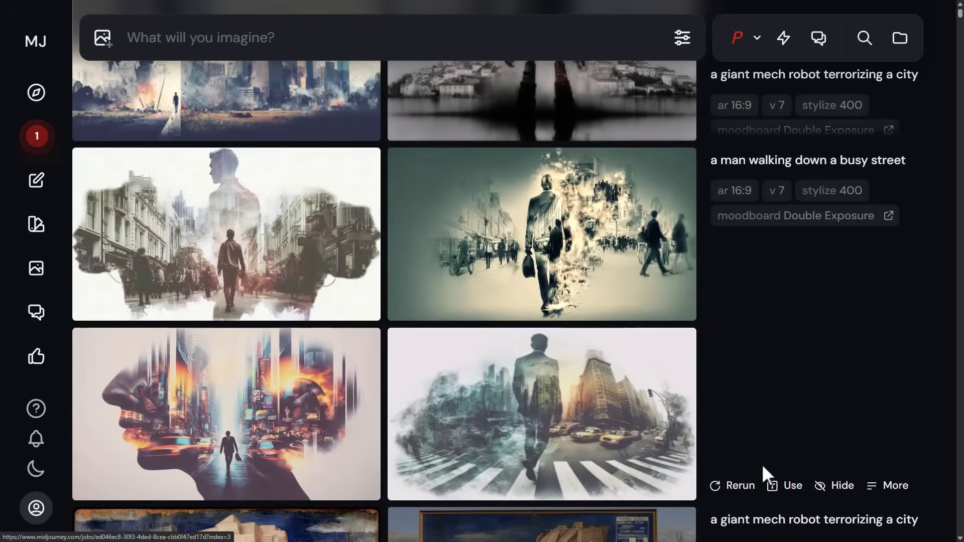
left_click(785, 490)
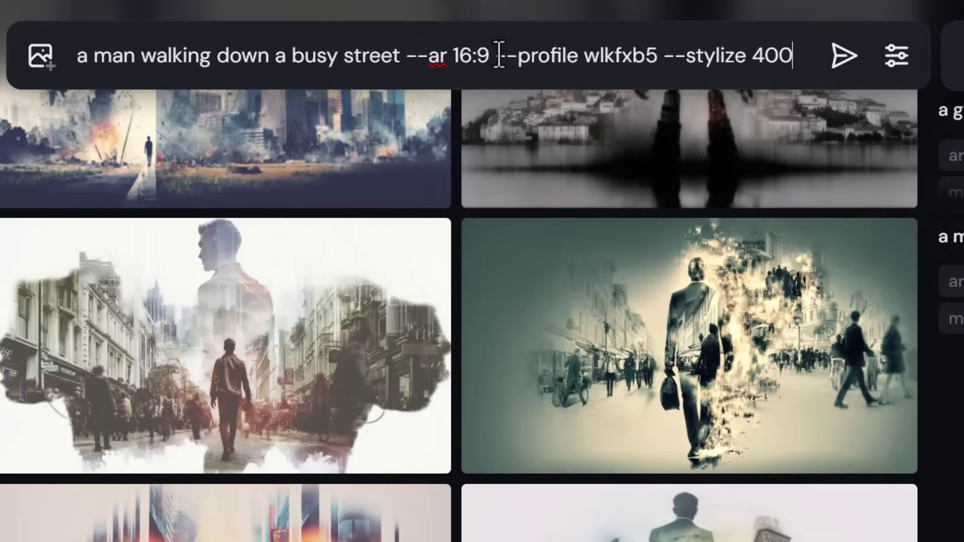
left_click_drag(655, 55, 585, 58)
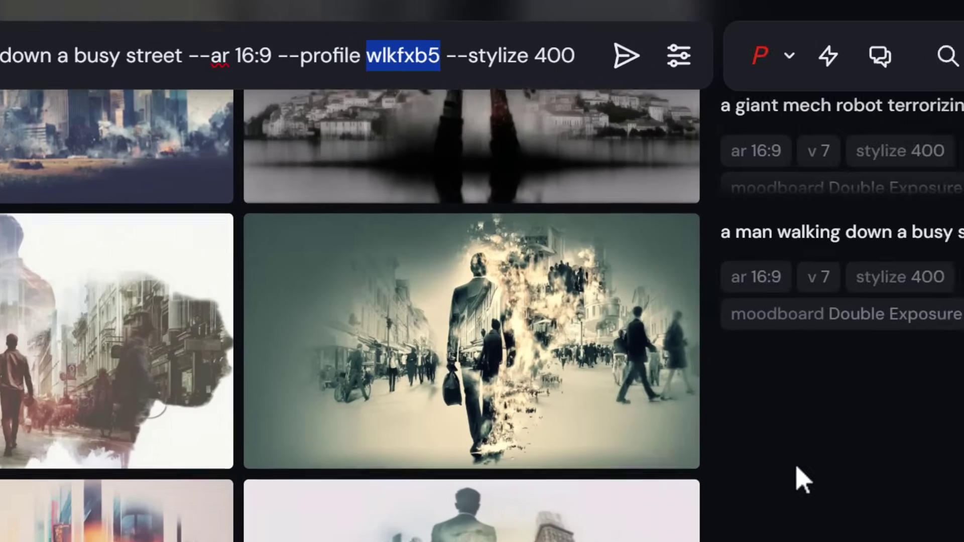
Step: Add the DaVinci Painting moodboard code 6eqks5m after the Double Exposure code in the prompt and generate the images
scroll(963, 480, "down", 6)
scroll(667, 467, "down", 8)
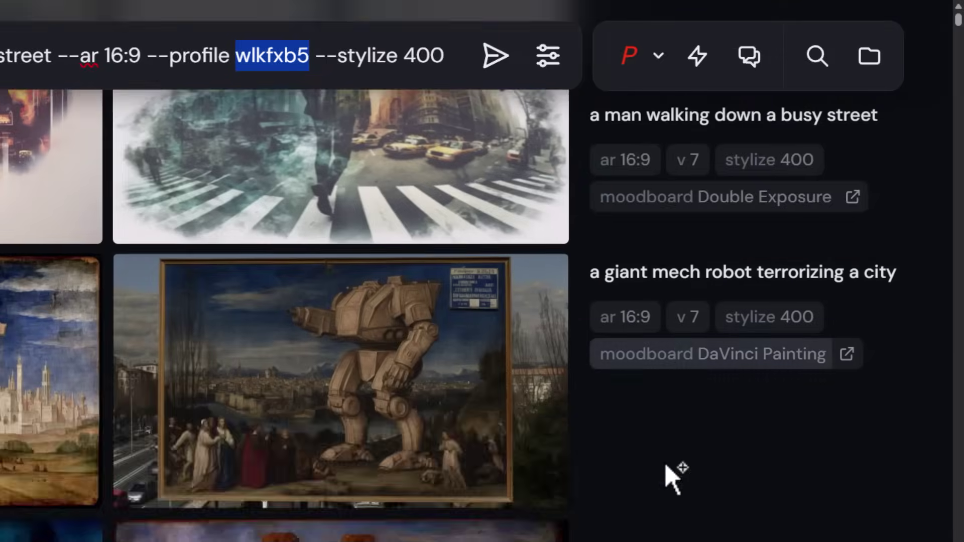
scroll(667, 472, "up", 4)
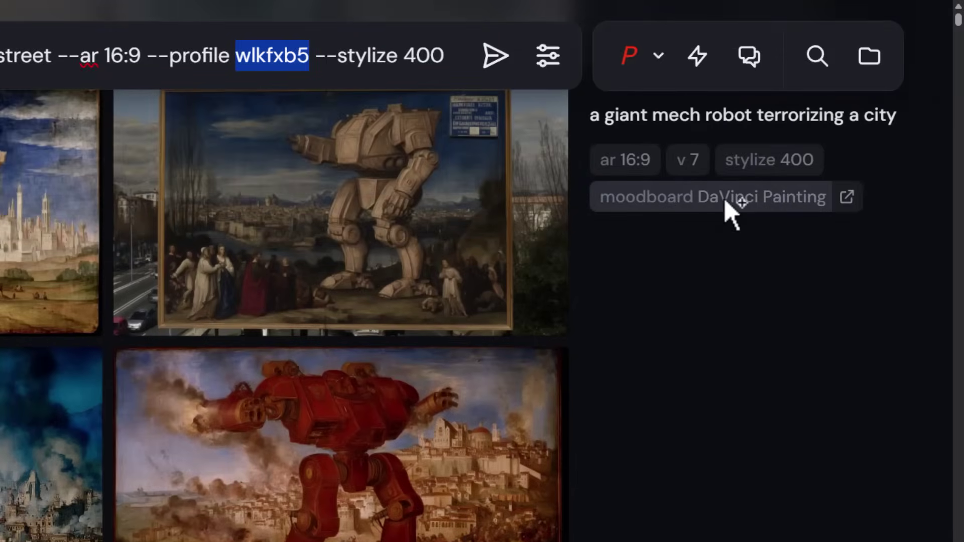
left_click(737, 209)
left_click_drag(405, 56, 318, 62)
left_click(319, 86)
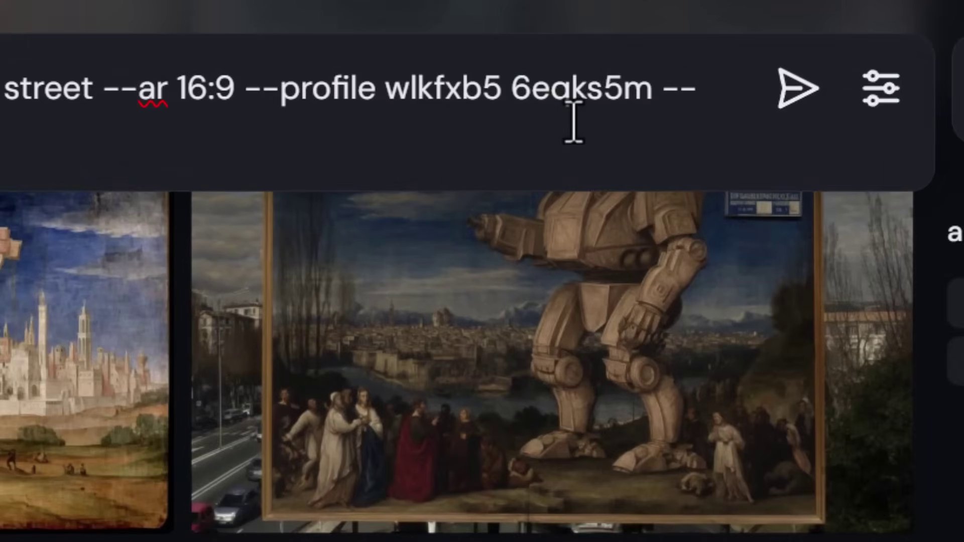
left_click(796, 118)
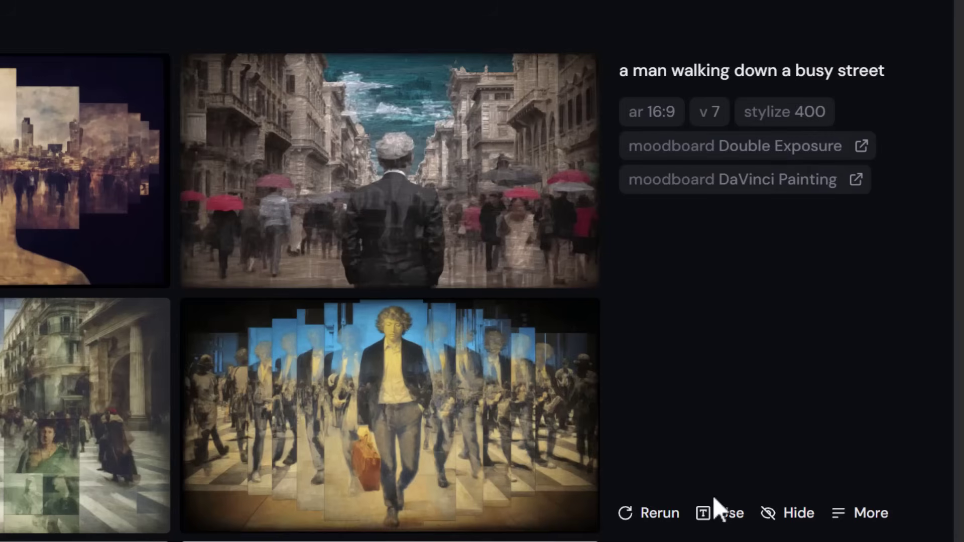
Step: Reuse the combined moodboard prompt and weight its codes as wlkfxb5::1.5 and 6eqks5m::0.9, keeping stylize at 400
left_click(721, 515)
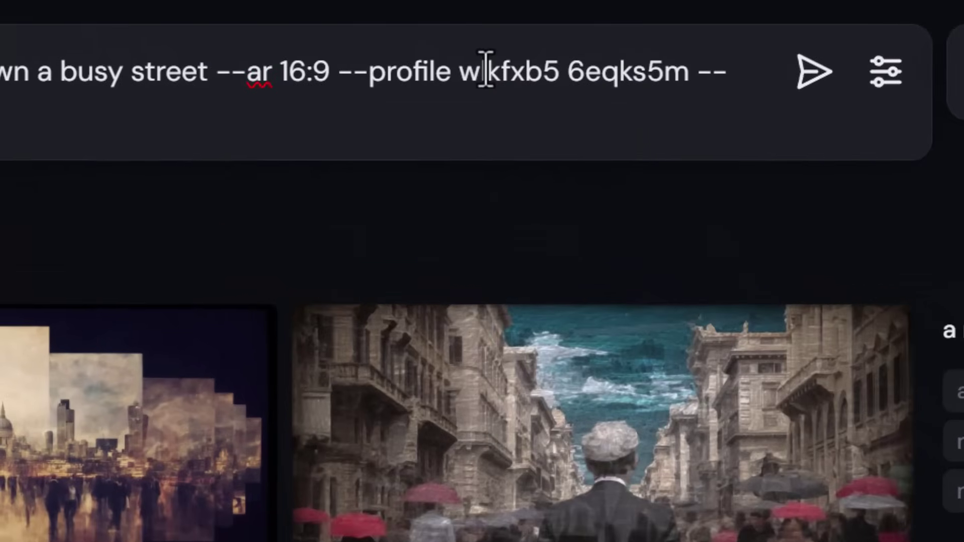
left_click_drag(460, 70, 558, 70)
left_click(558, 71)
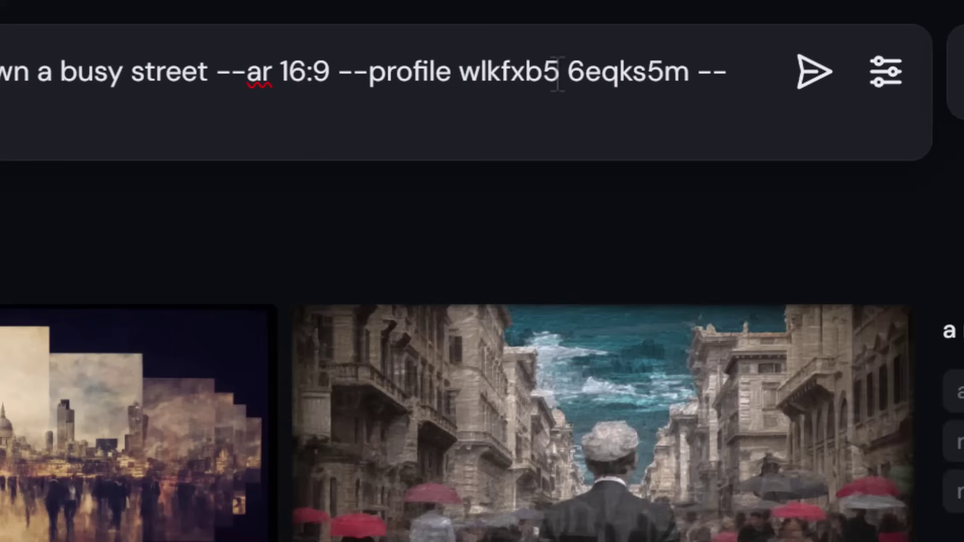
type("::")
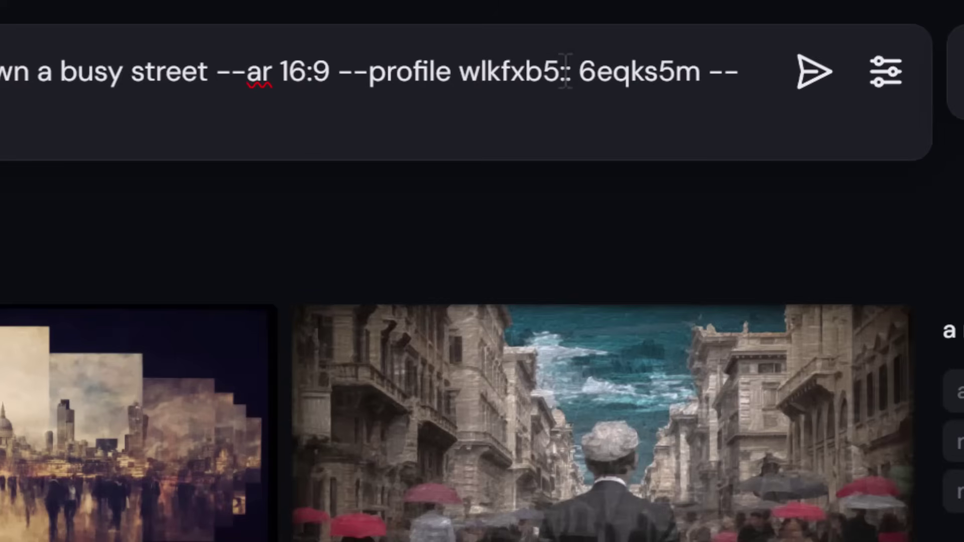
type("1.5")
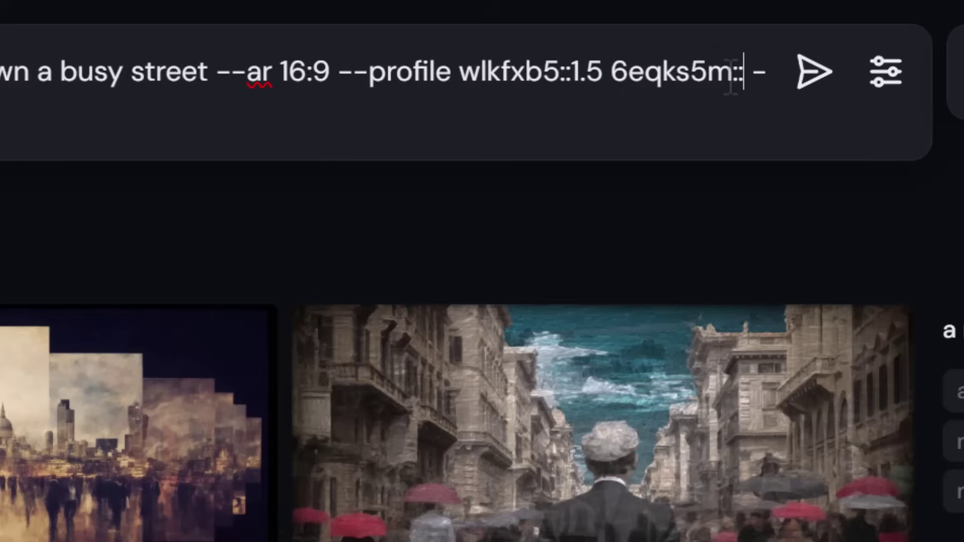
type("0.9 --stylize 400")
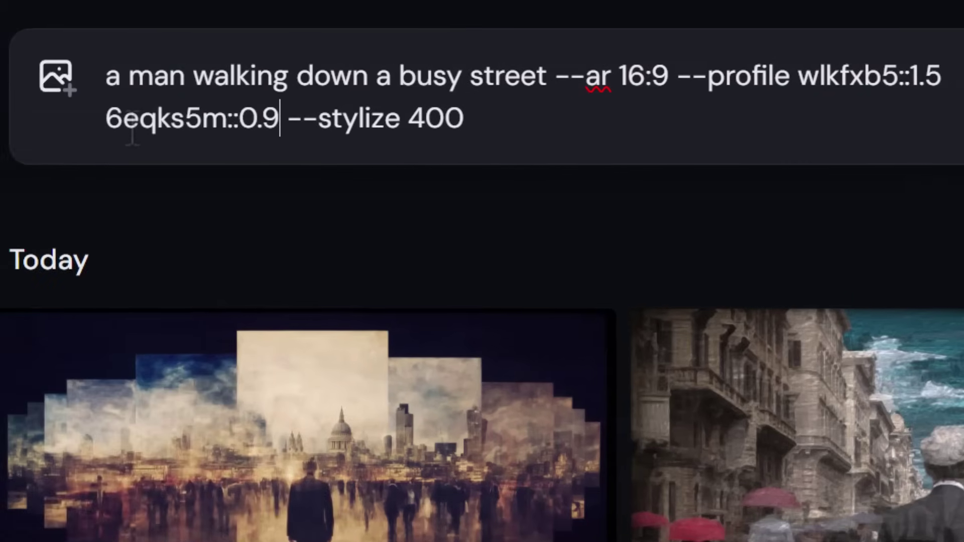
left_click_drag(106, 121, 279, 121)
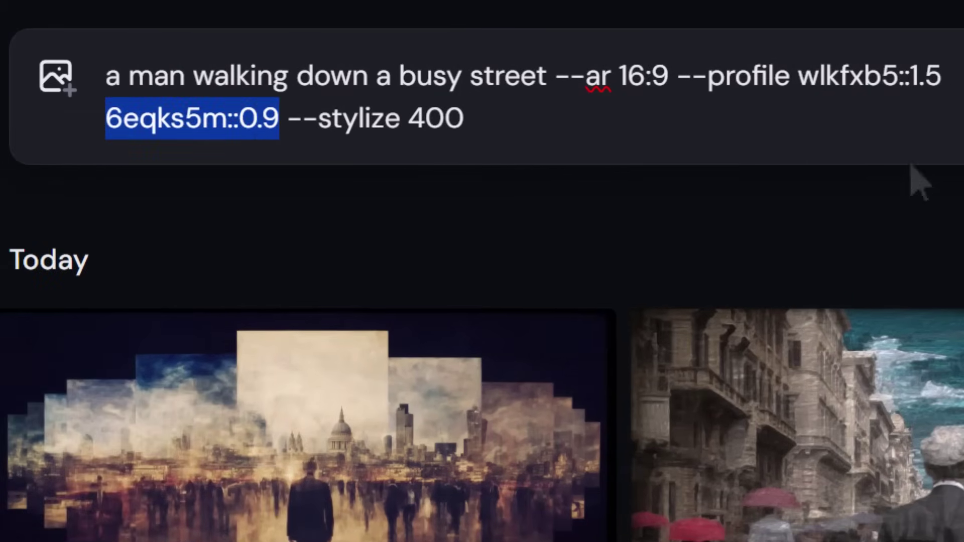
left_click_drag(899, 80, 942, 78)
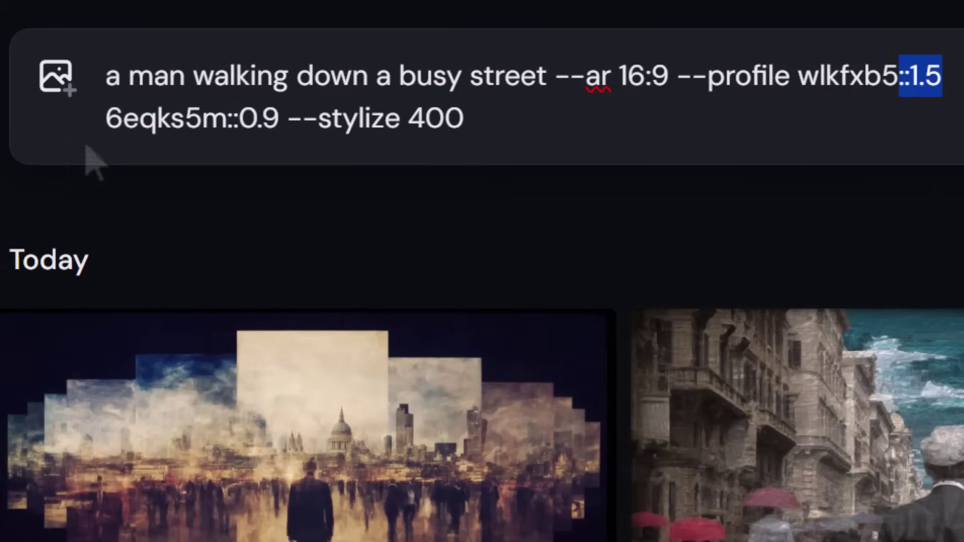
left_click_drag(227, 118, 278, 119)
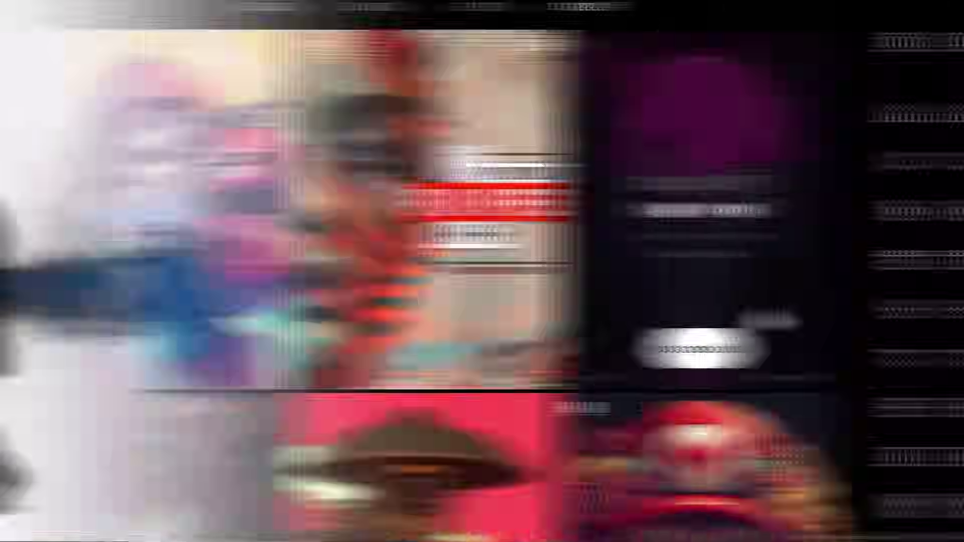
Step: Open the Ink Dripper Midjourney moodboard post on Instagram and view its first four slides
scroll(201, 236, "down", 3)
scroll(200, 238, "down", 10)
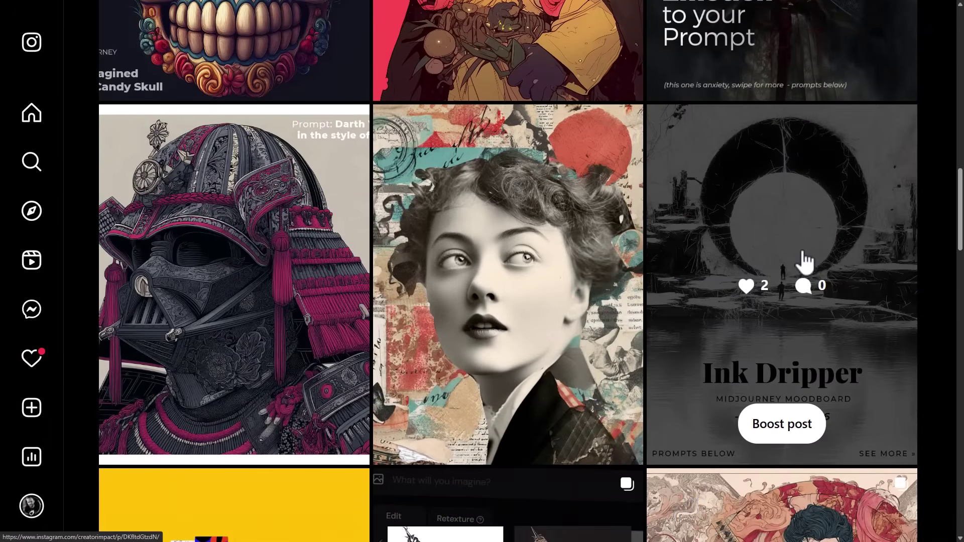
left_click(807, 258)
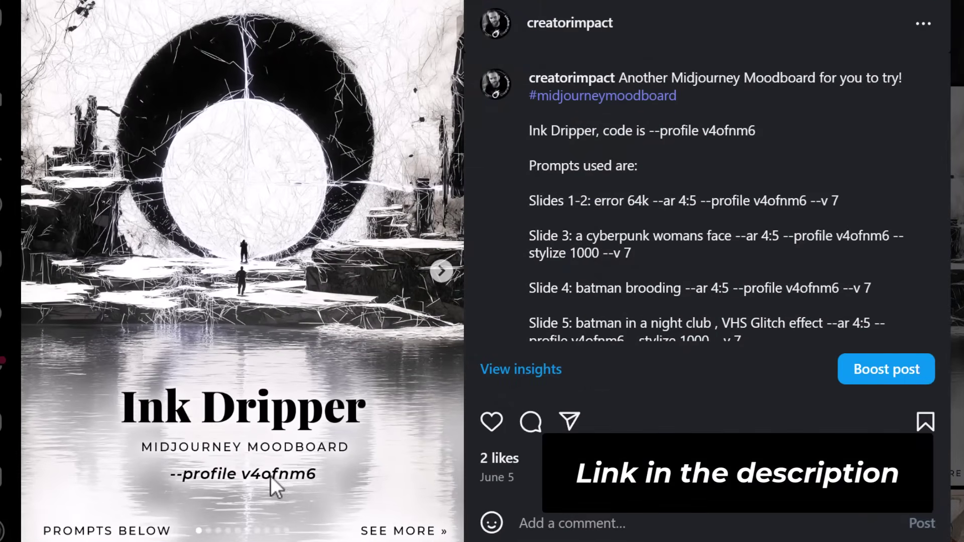
left_click(442, 271)
left_click(442, 272)
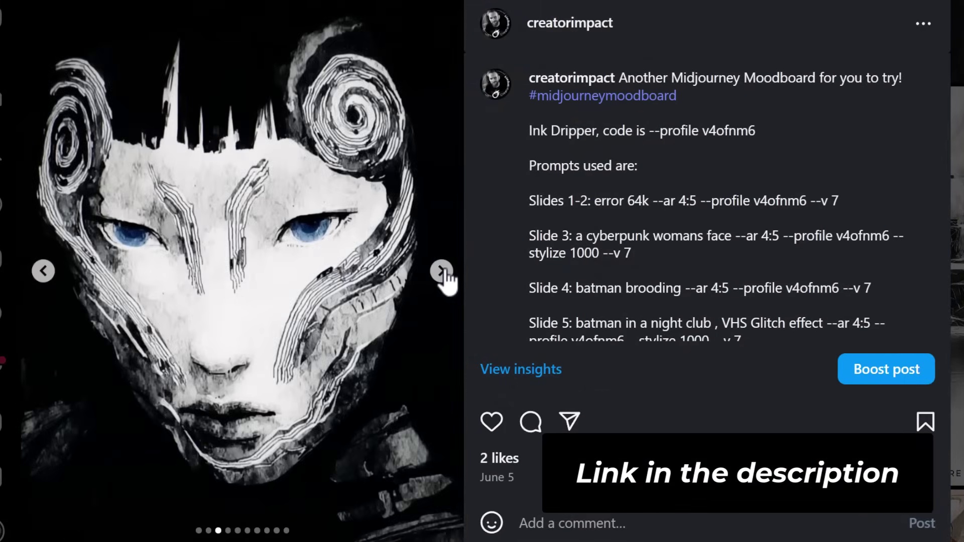
left_click(442, 272)
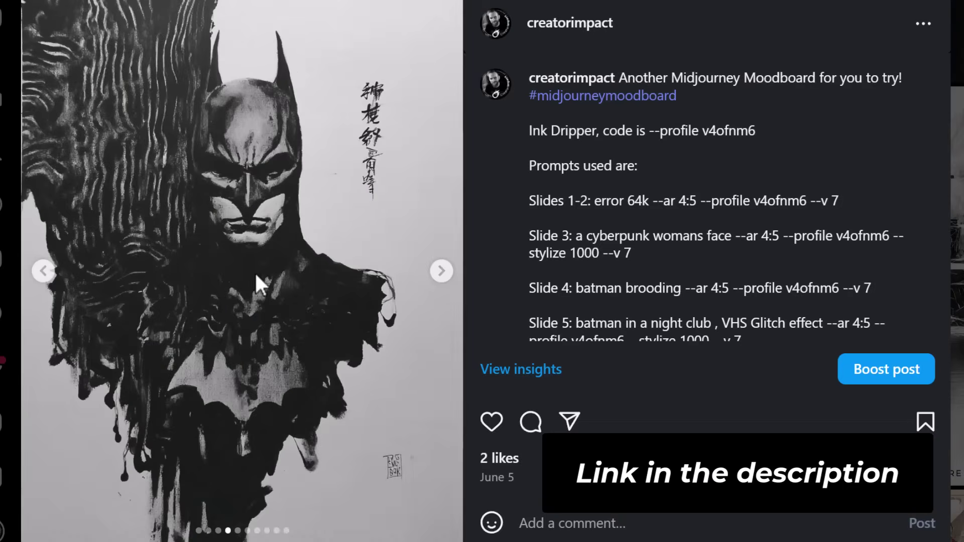
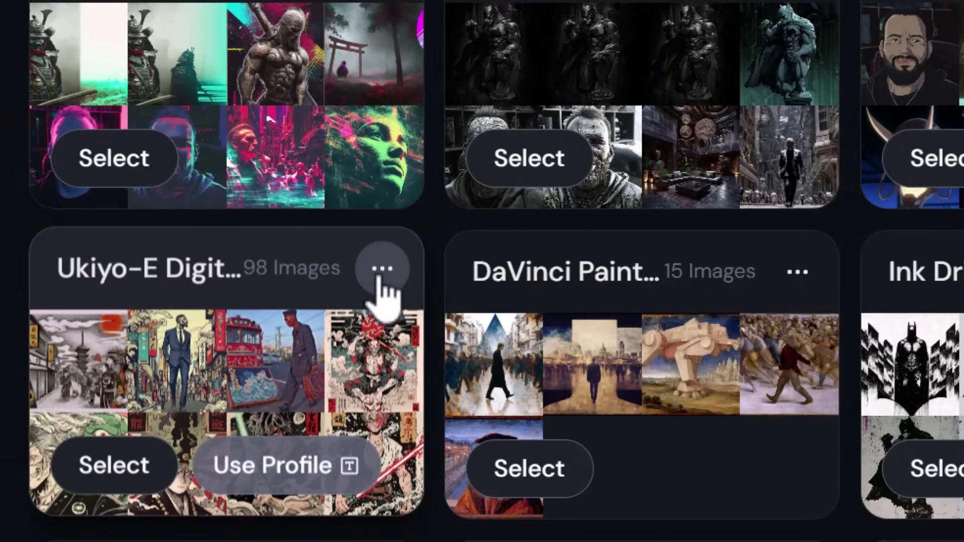
Step: View the creations made with the Ukiyo-E Digital moodboard in Midjourney, browse older ones and open the red-horned demon samurai image
left_click(382, 272)
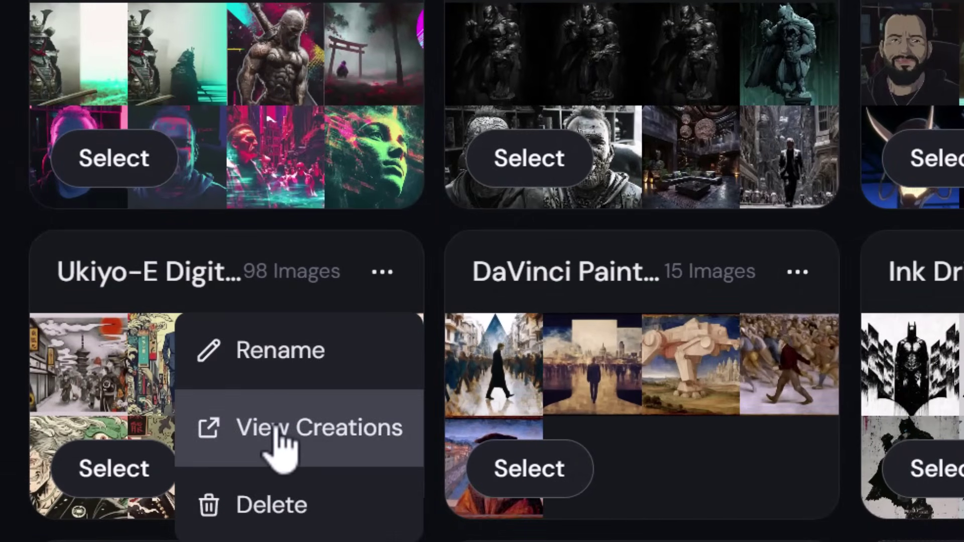
left_click(280, 442)
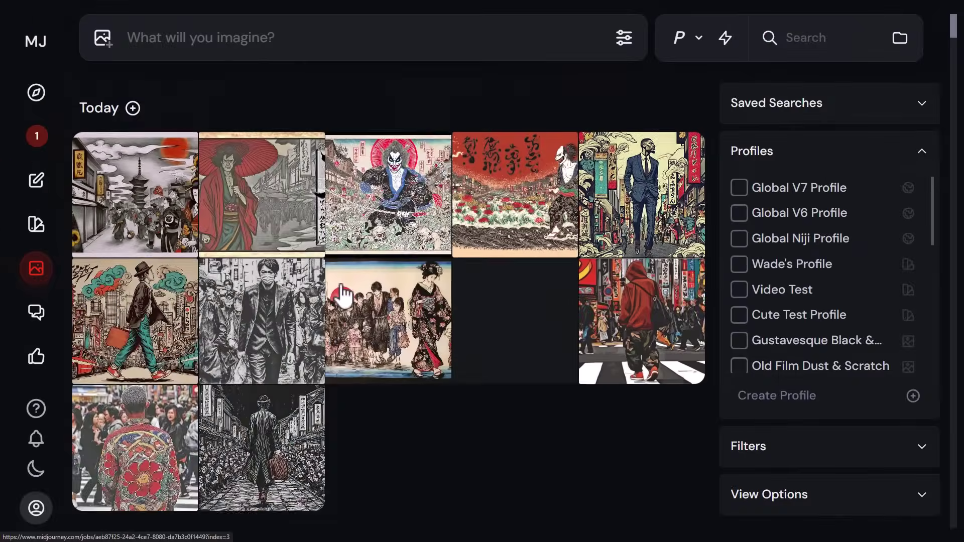
scroll(343, 296, "down", 15)
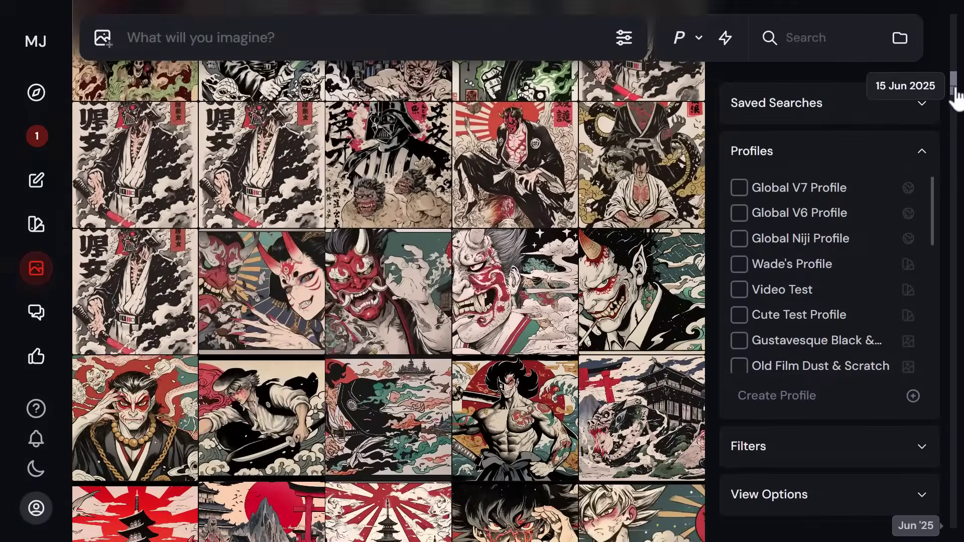
left_click(951, 151)
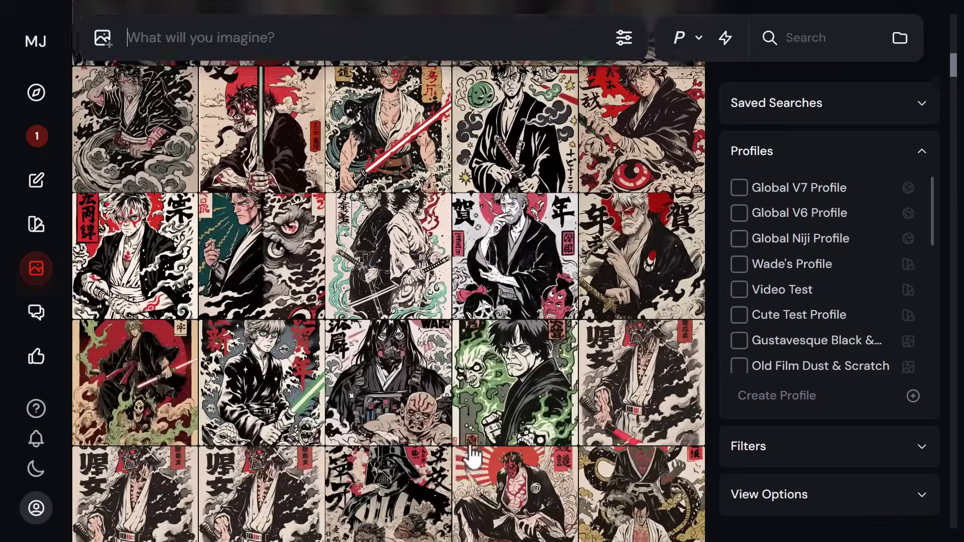
scroll(472, 455, "down", 10)
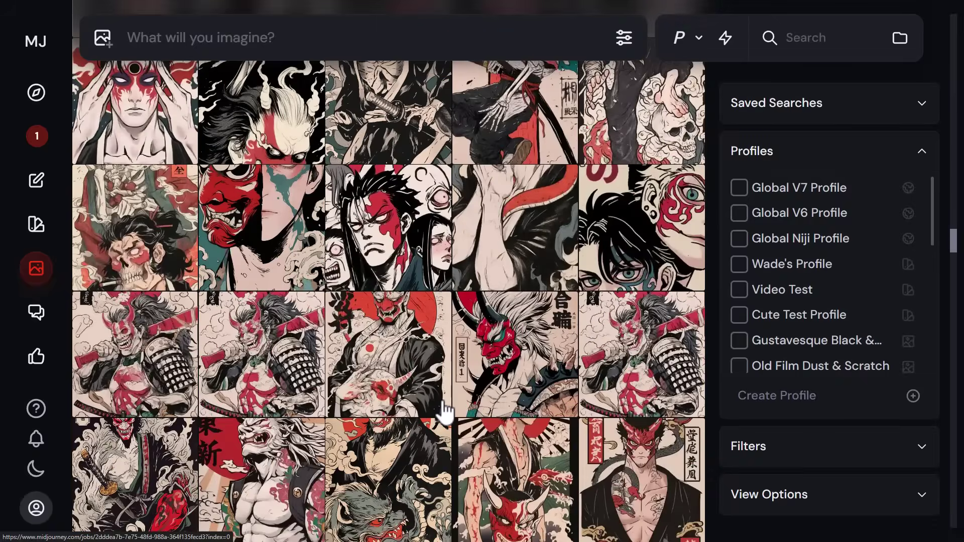
left_click(642, 371)
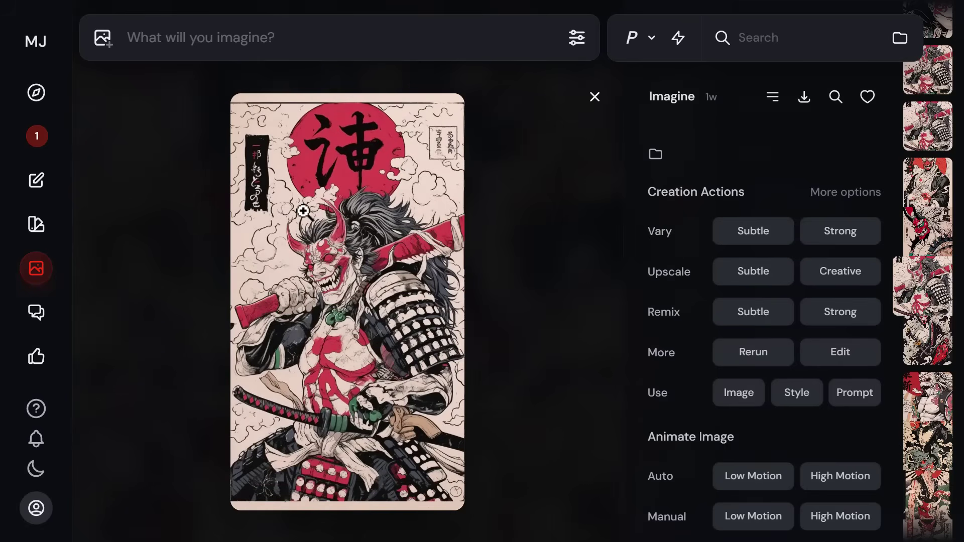
Step: Add the demon samurai image as a style reference to the Ukiyo-E Digital prompt ending in "black, white and red" and generate the images
left_click(45, 143)
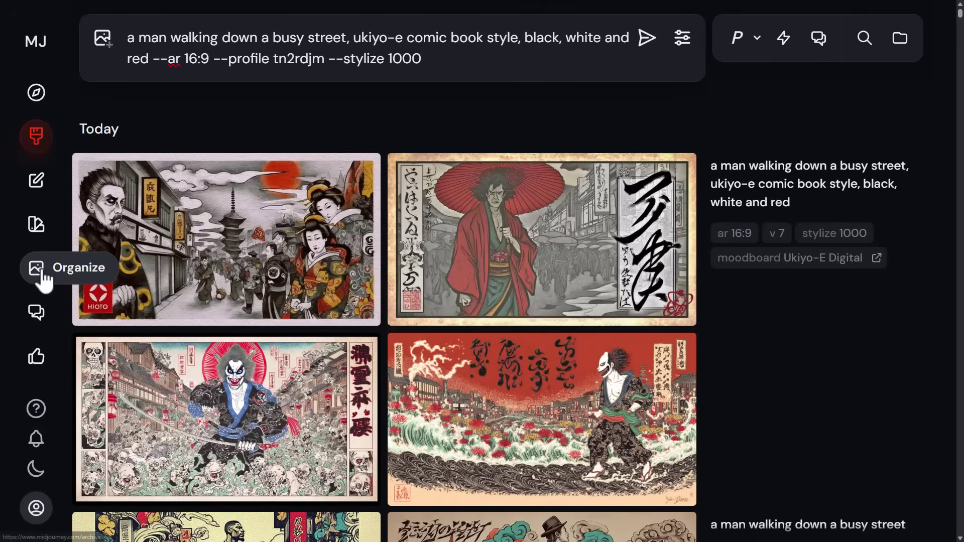
left_click(43, 273)
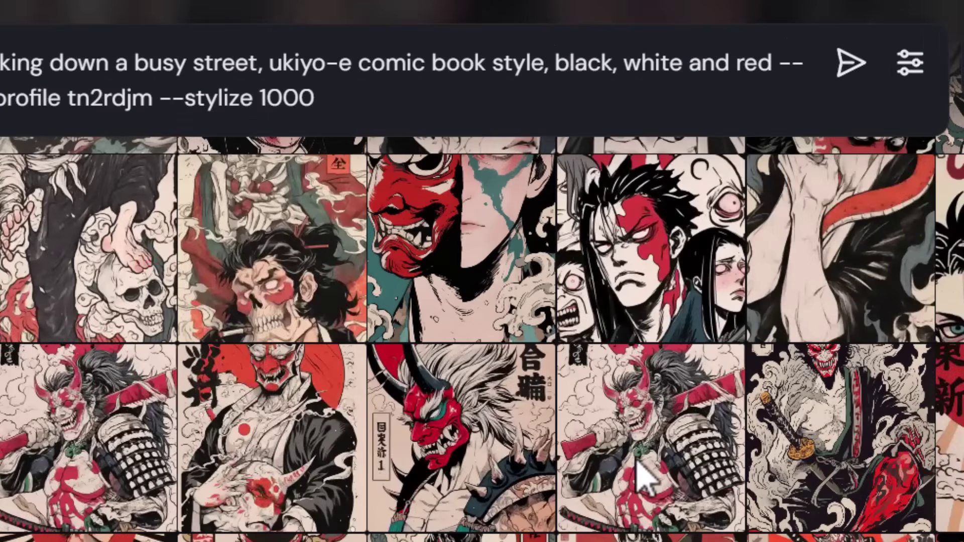
left_click_drag(643, 477, 475, 201)
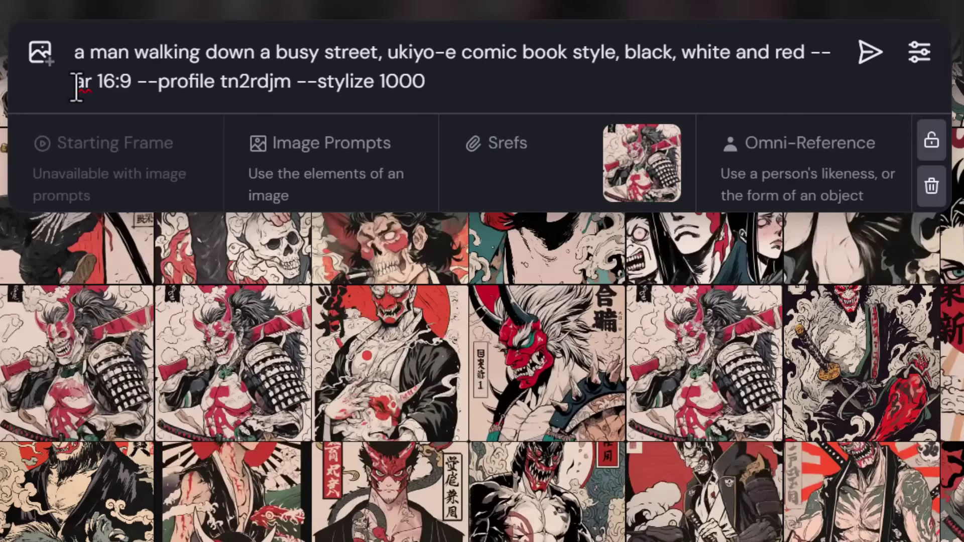
left_click_drag(397, 54, 711, 52)
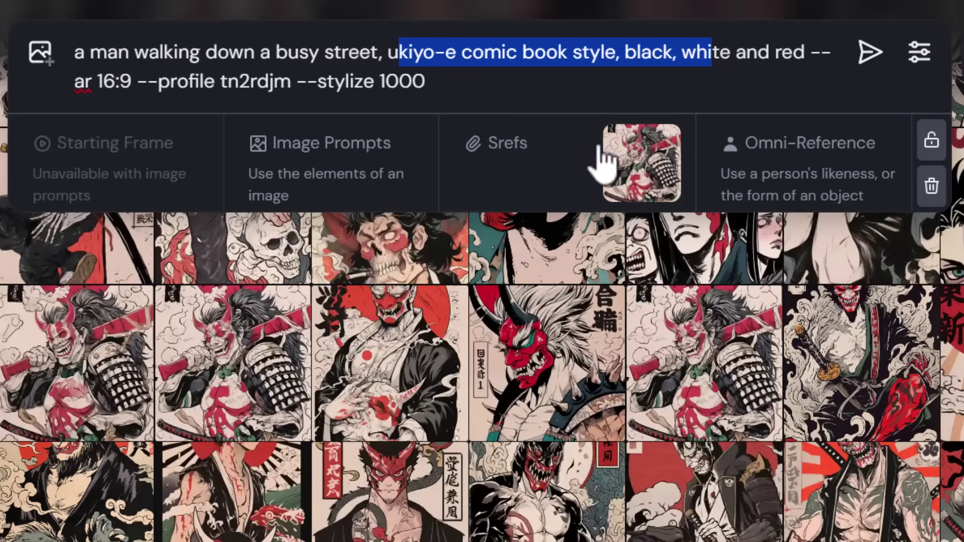
mouse_move(621, 139)
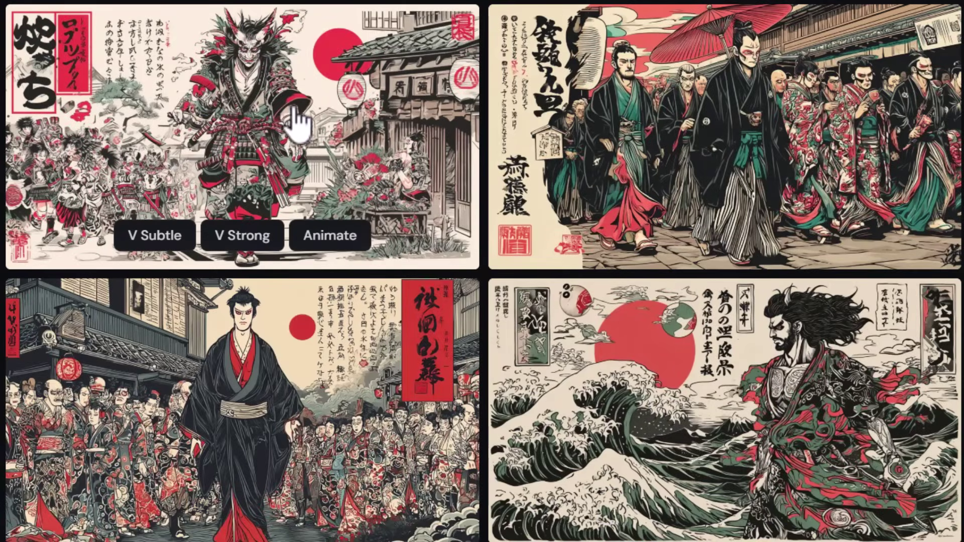
mouse_move(838, 98)
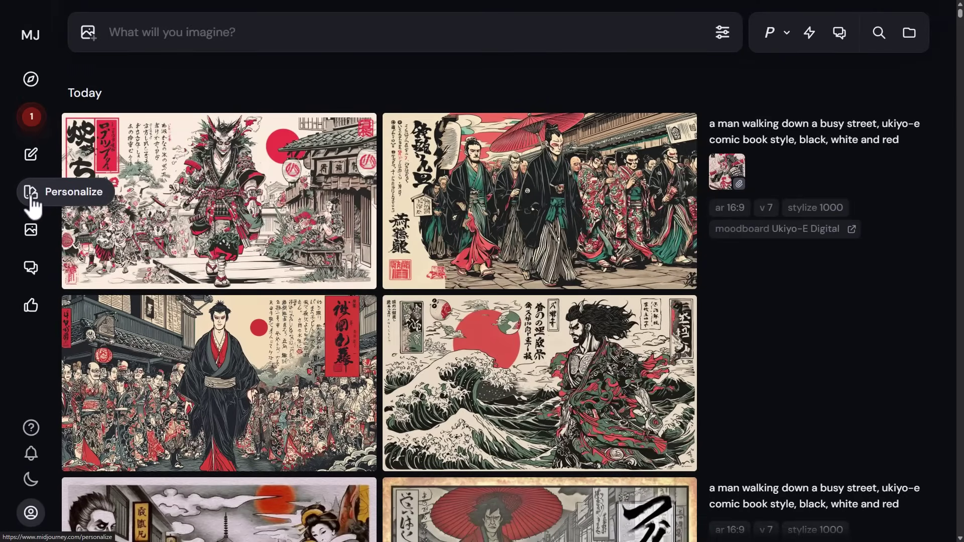
Step: Create a new moodboard and name it "Ukiyo-E Comic Red"
left_click(30, 198)
scroll(352, 351, "down", 10)
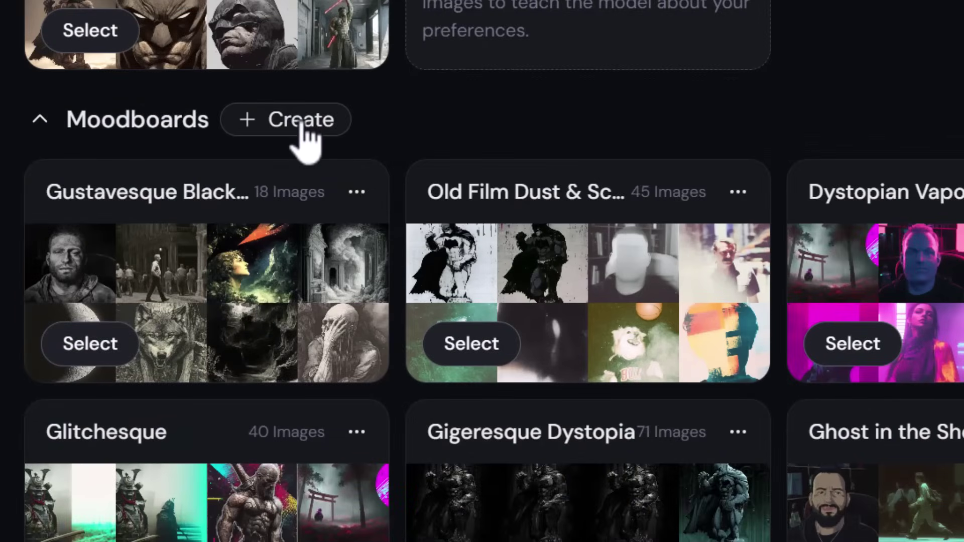
left_click(303, 129)
type("Ukiyo-E Comic Red")
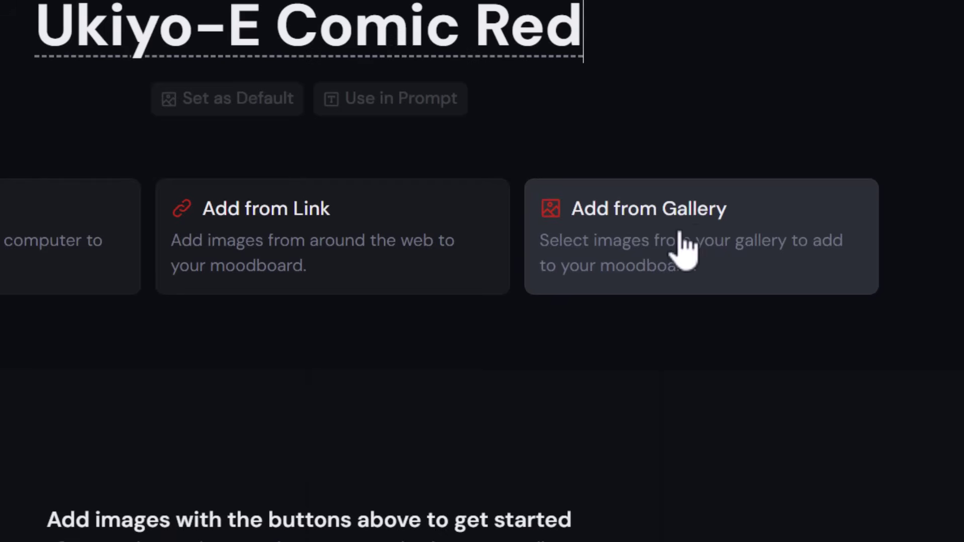
Step: Open the gallery image selection for the new moodboard and filter it by the Ukiyo-E Digital profile
left_click(673, 240)
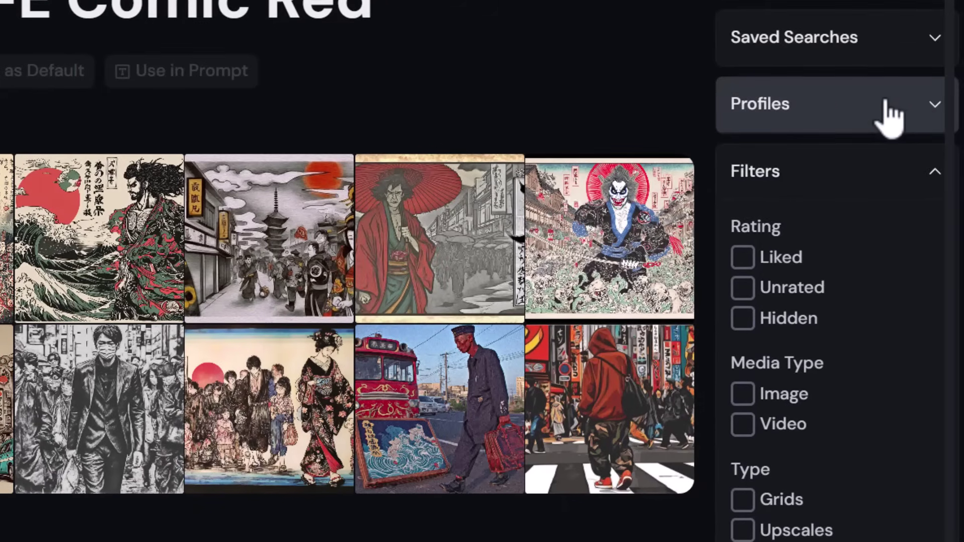
left_click(933, 106)
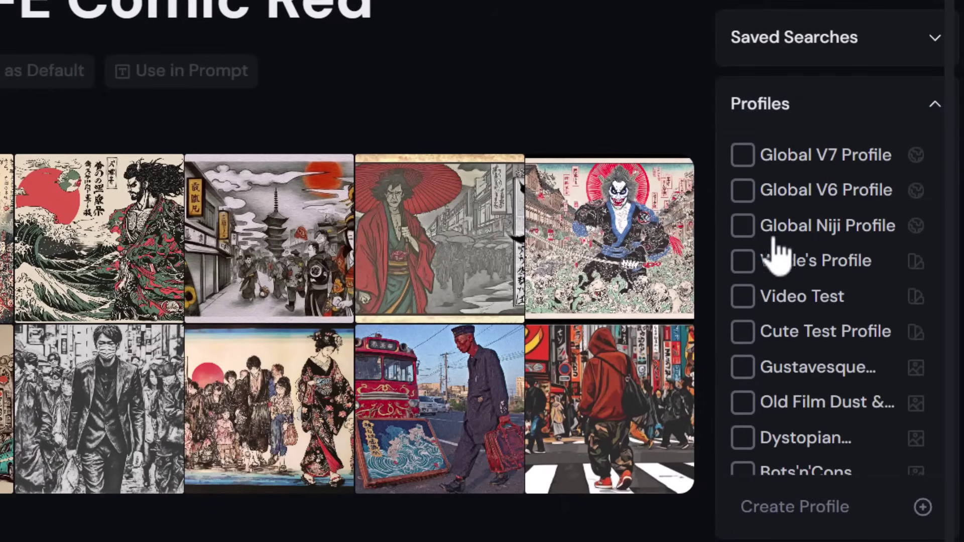
scroll(778, 256, "down", 5)
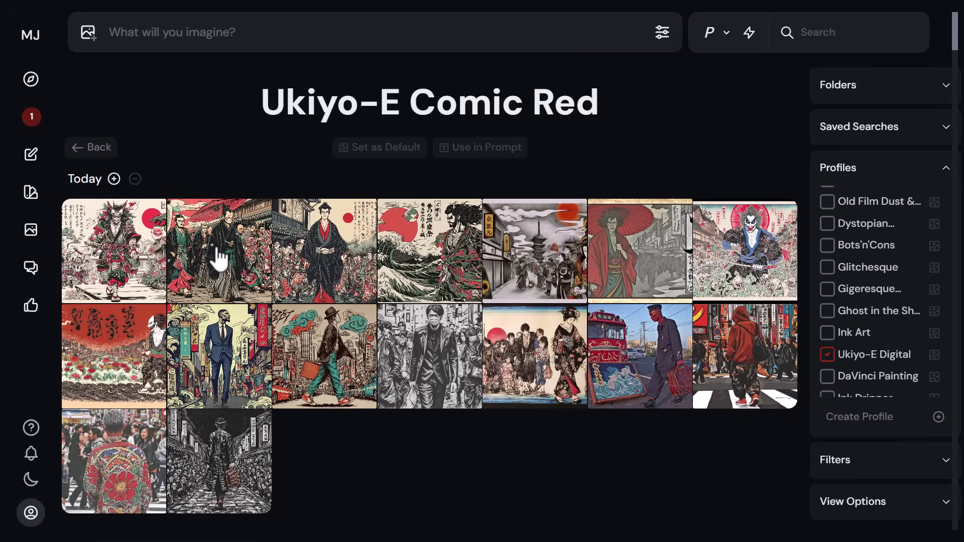
Step: Select the first four images from today and all images dated 16 Jun 2025 for the moodboard
mouse_move(133, 251)
left_mouse_down()
mouse_move(409, 261)
mouse_move(439, 275)
left_mouse_up()
scroll(361, 289, "down", 8)
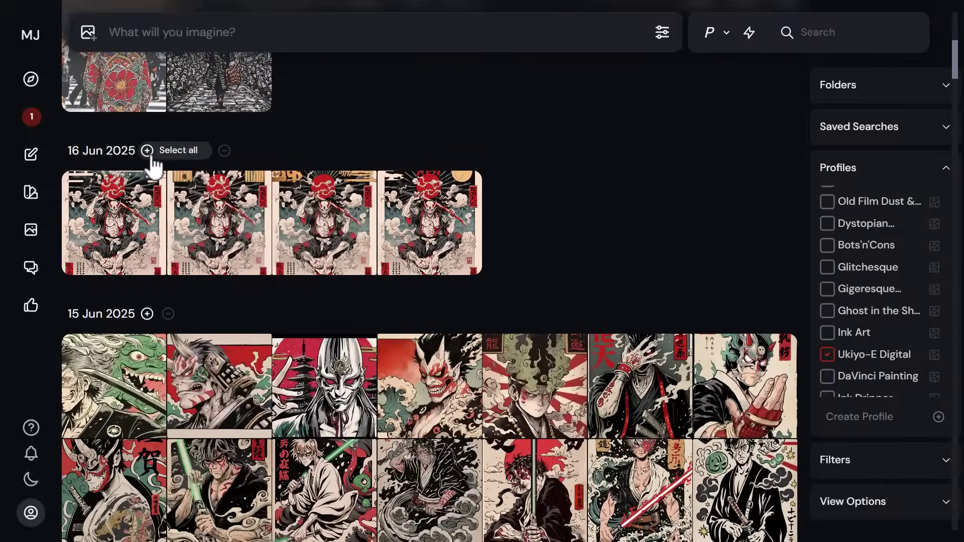
left_click(148, 152)
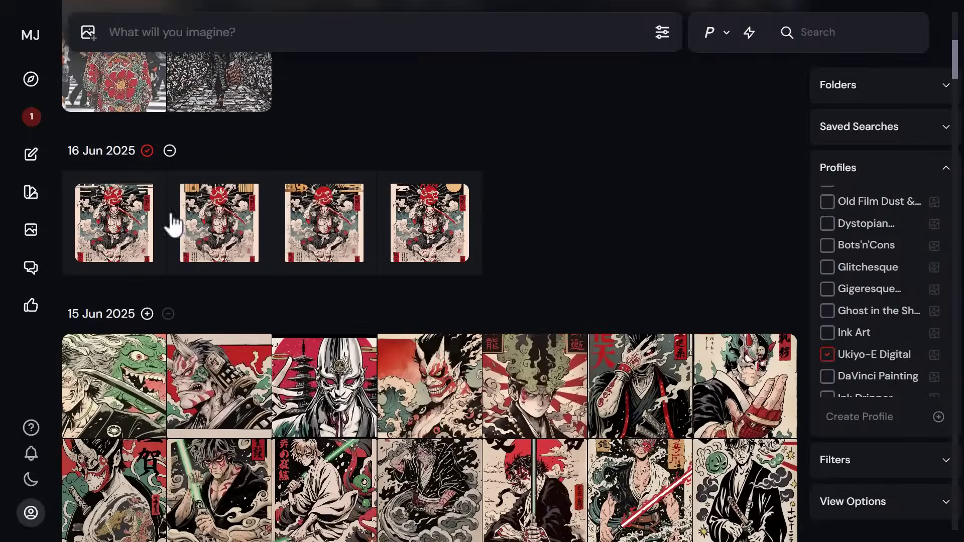
Step: Look through the images dated 15 Jun 2025 to judge whether they suit the red ukiyo-e comic style
scroll(275, 360, "down", 12)
scroll(278, 358, "down", 15)
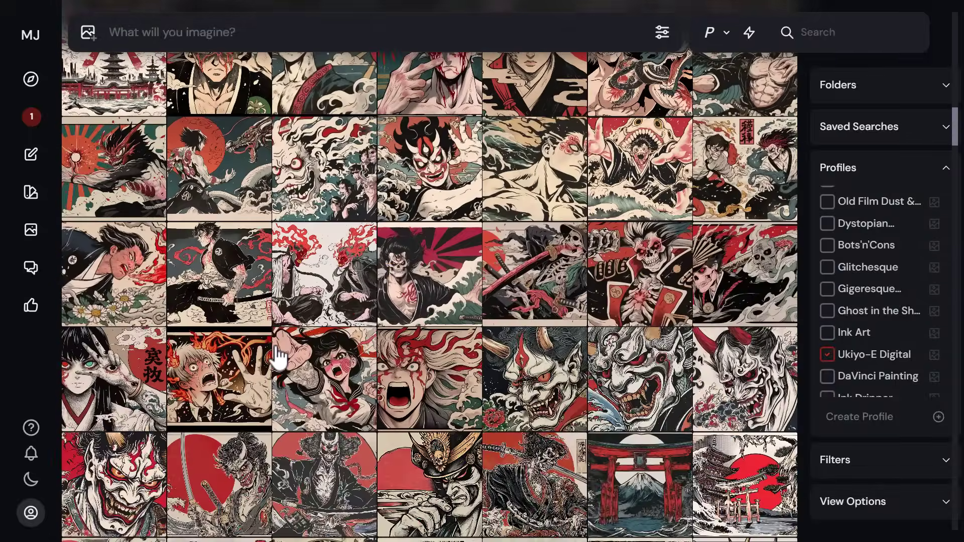
scroll(275, 357, "down", 15)
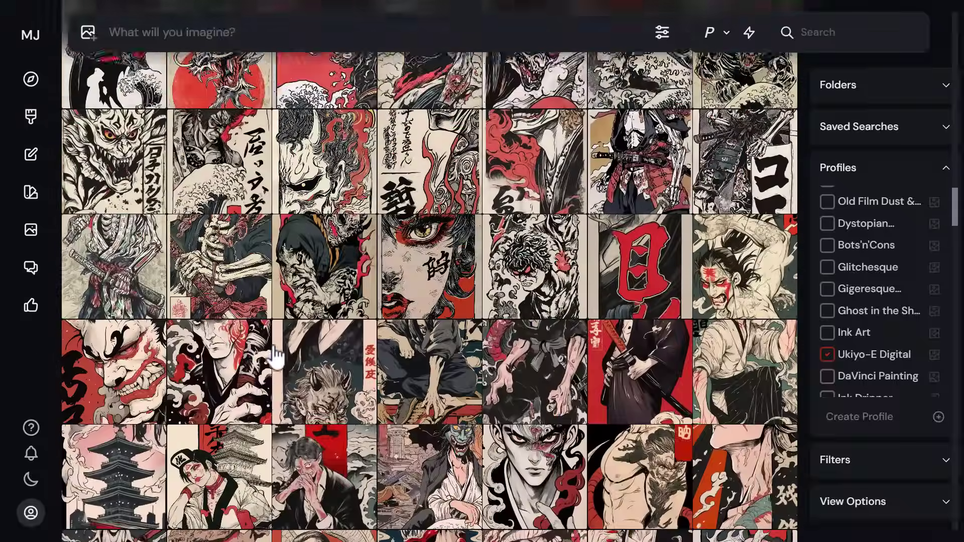
scroll(276, 357, "down", 15)
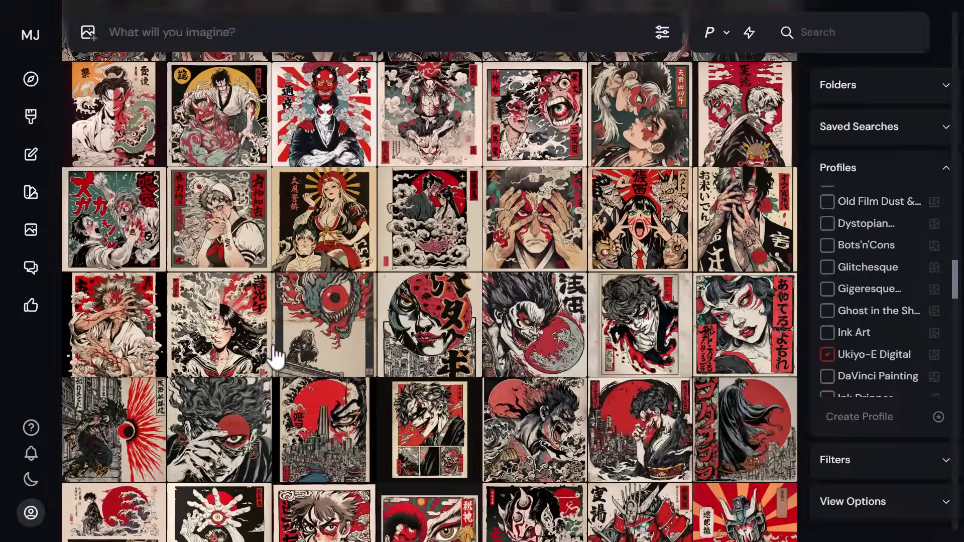
scroll(276, 357, "down", 15)
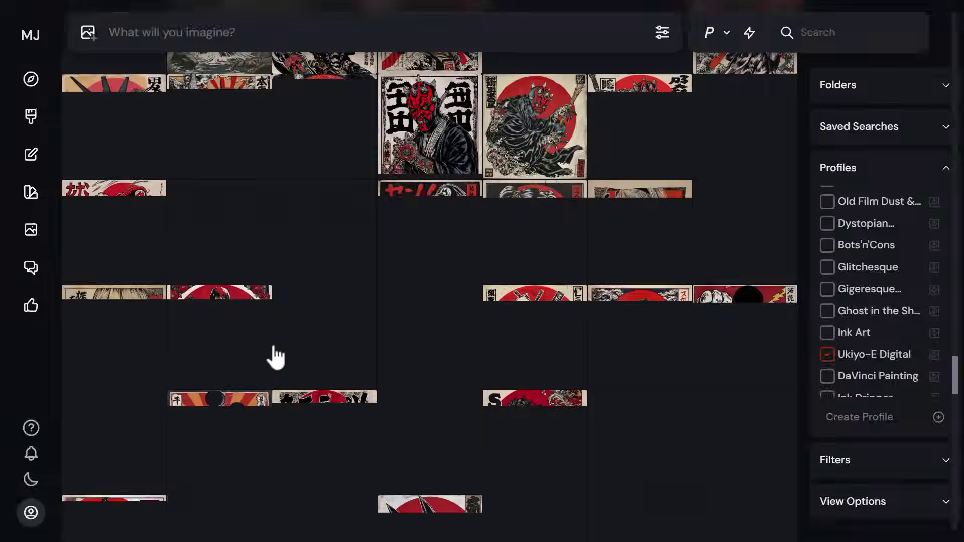
scroll(446, 272, "down", 15)
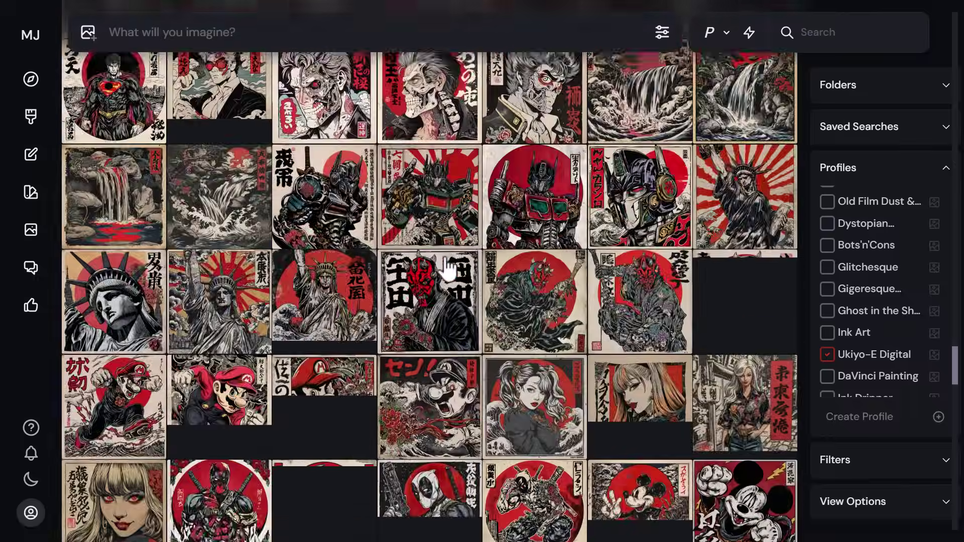
scroll(454, 265, "down", 15)
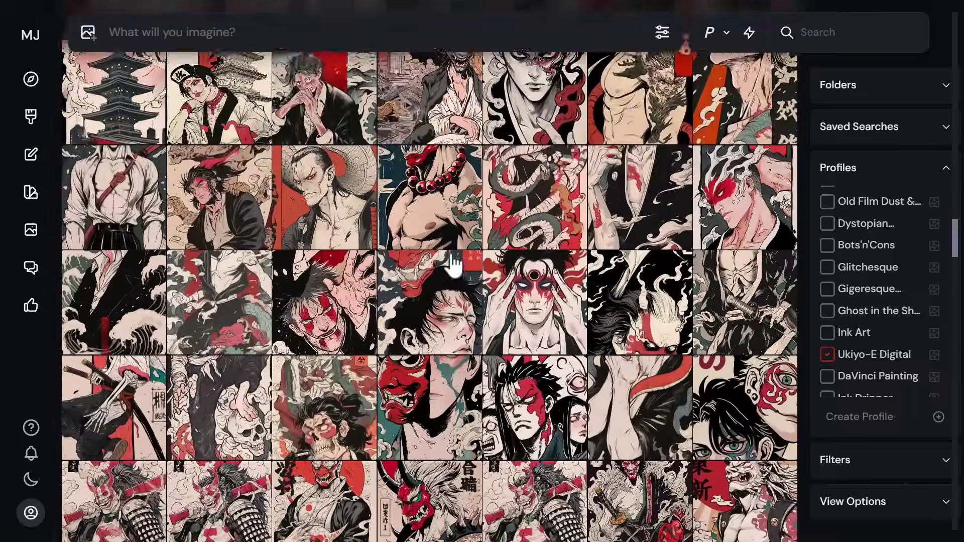
scroll(454, 265, "down", 15)
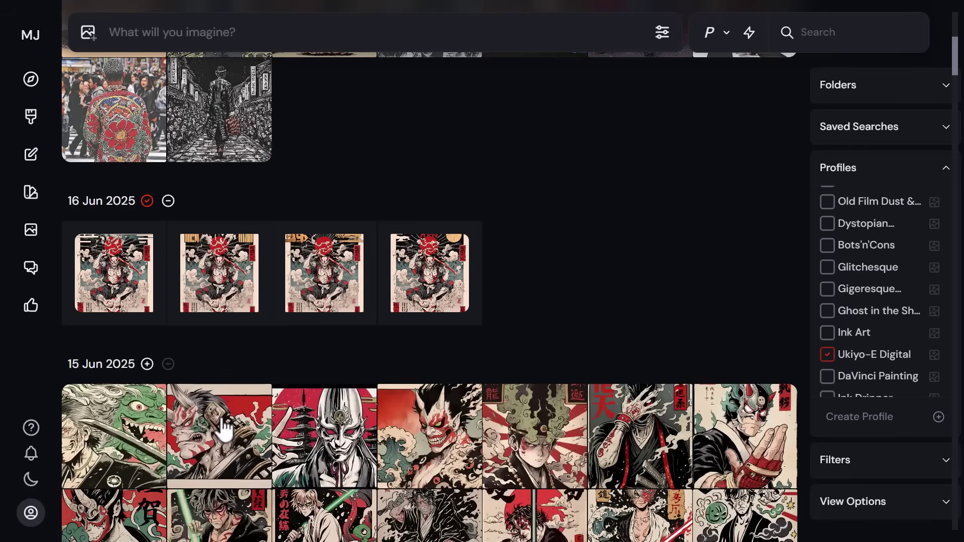
Step: Select all images dated 15 Jun 2025 as well and return to the Ukiyo-E Comic Red moodboard
left_click(147, 364)
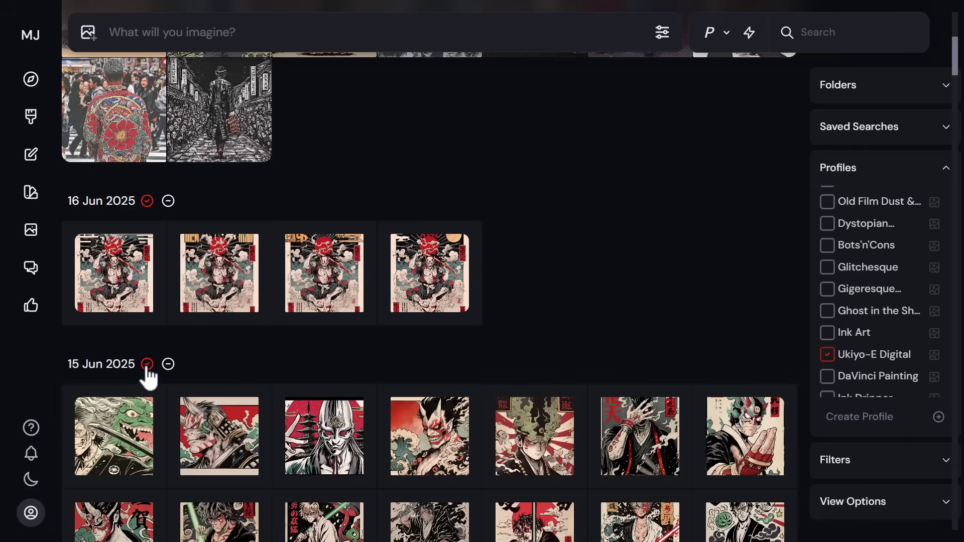
scroll(129, 431, "down", 1)
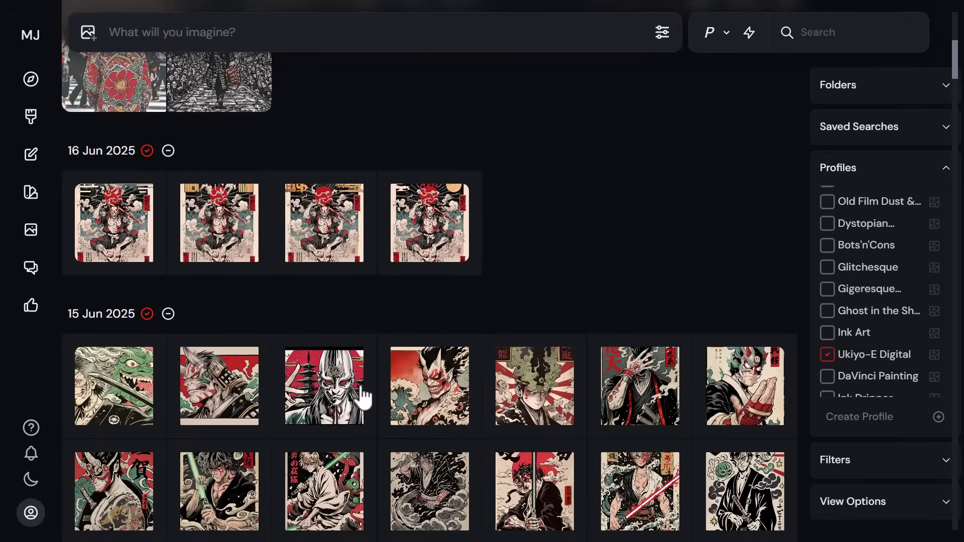
scroll(591, 442, "up", 8)
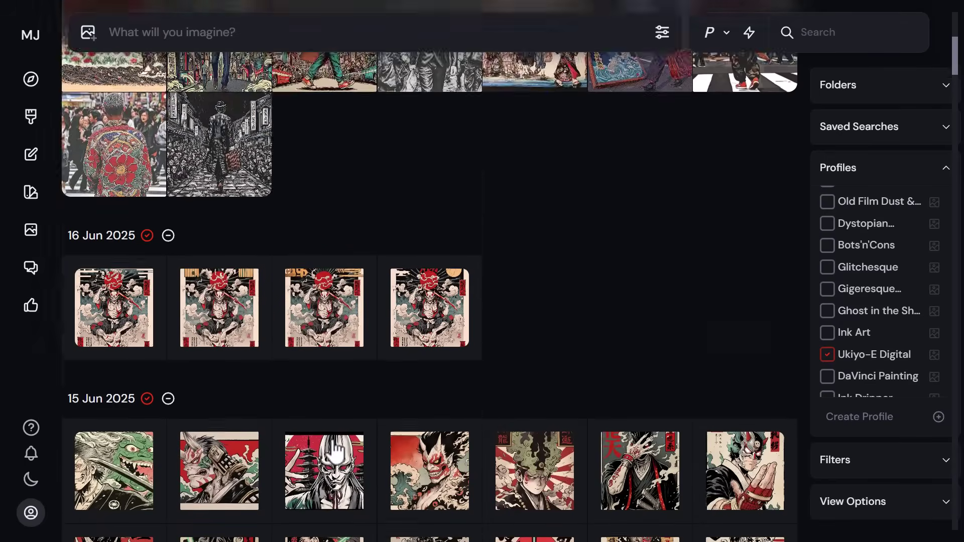
left_click(93, 149)
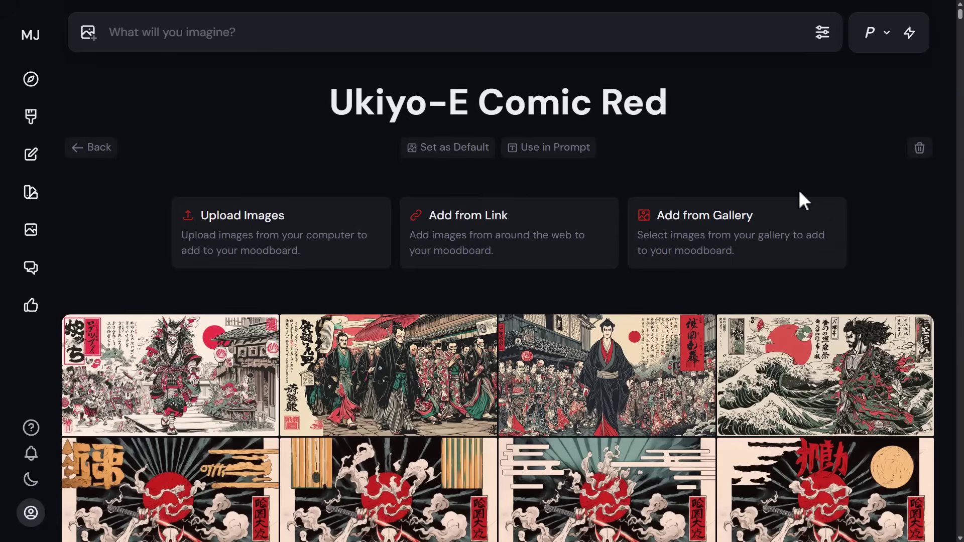
Step: Remove the four orange-and-black samurai images from the moodboard
scroll(420, 338, "down", 5)
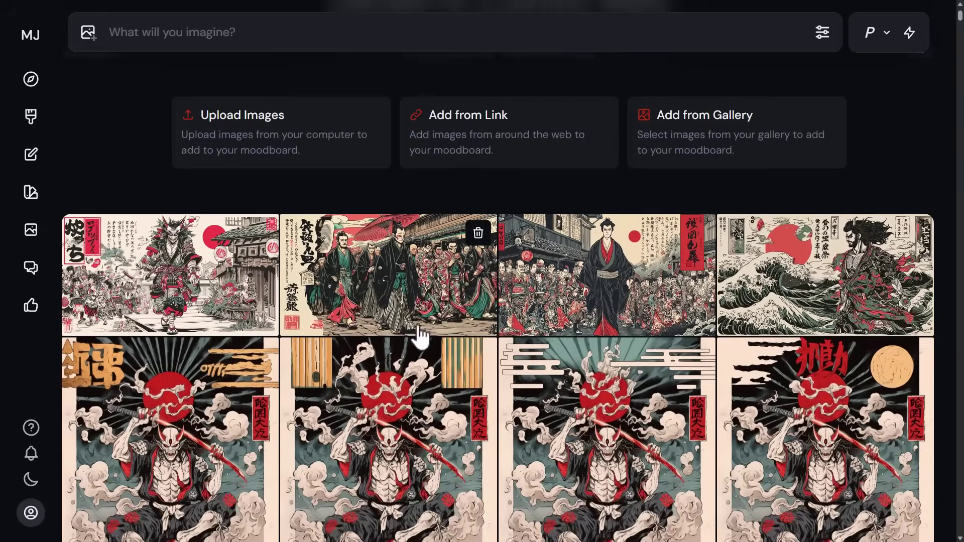
scroll(320, 332, "down", 12)
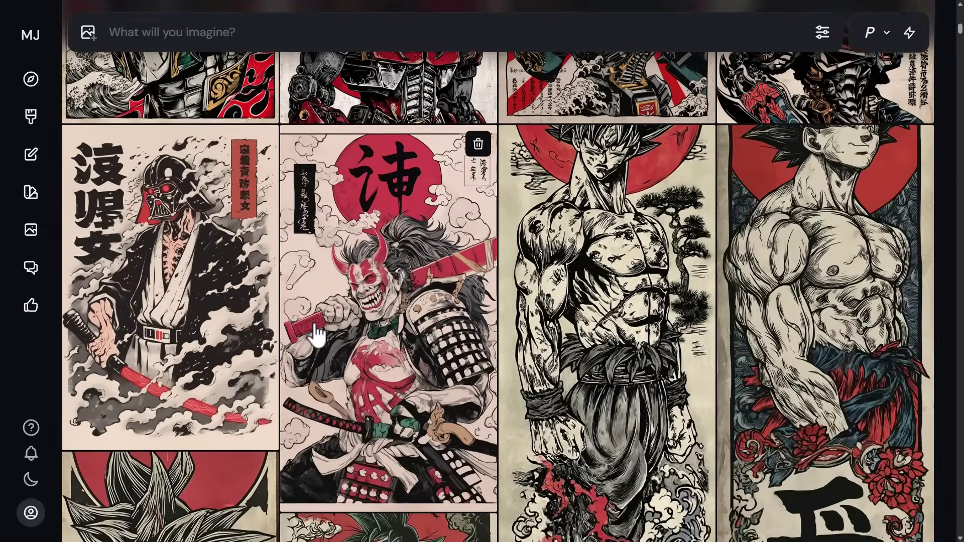
scroll(329, 374, "down", 15)
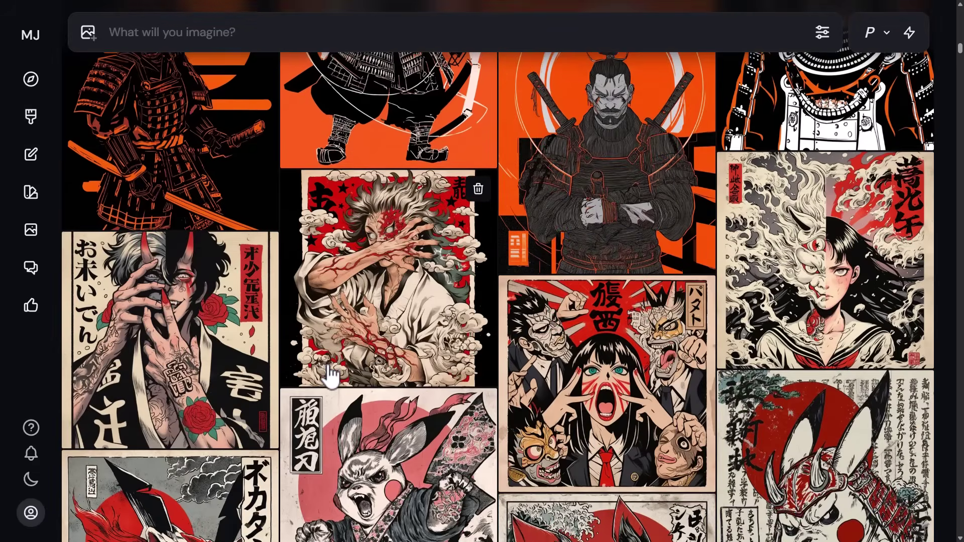
scroll(331, 375, "down", 4)
scroll(332, 382, "up", 7)
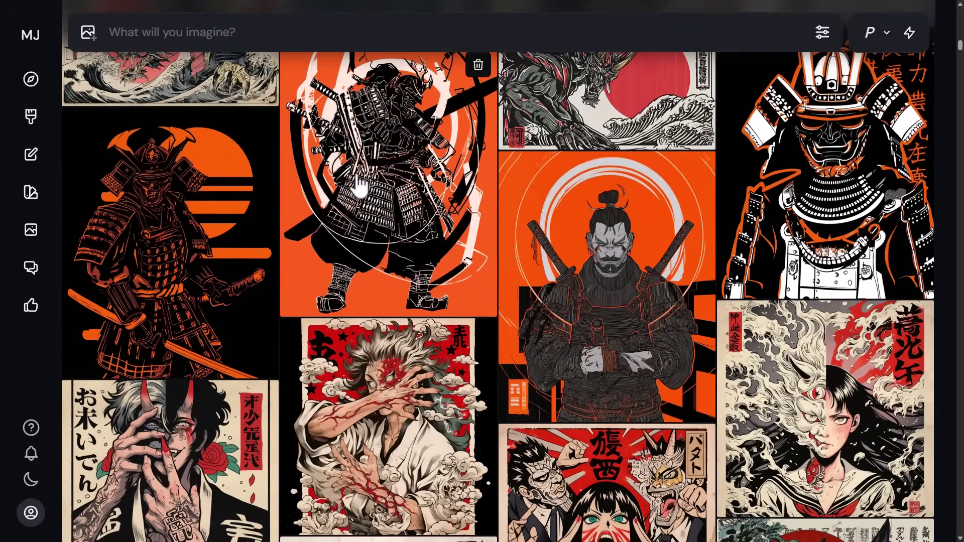
scroll(786, 249, "up", 3)
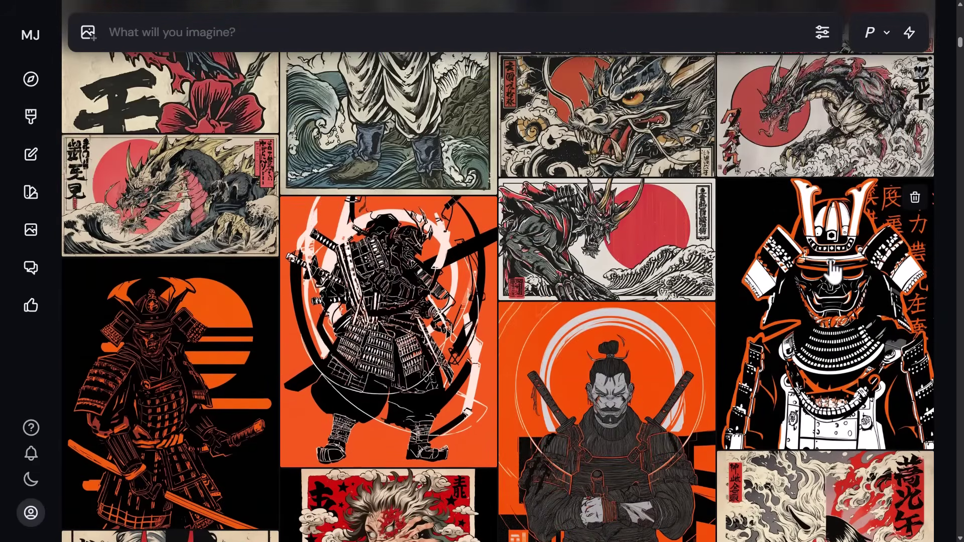
left_click(915, 197)
left_click(915, 198)
left_click(478, 215)
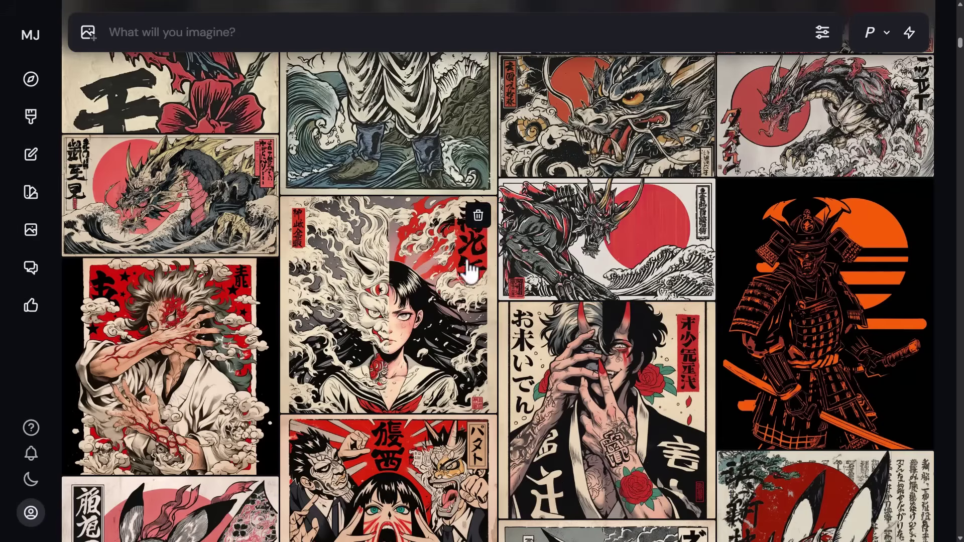
left_click(915, 197)
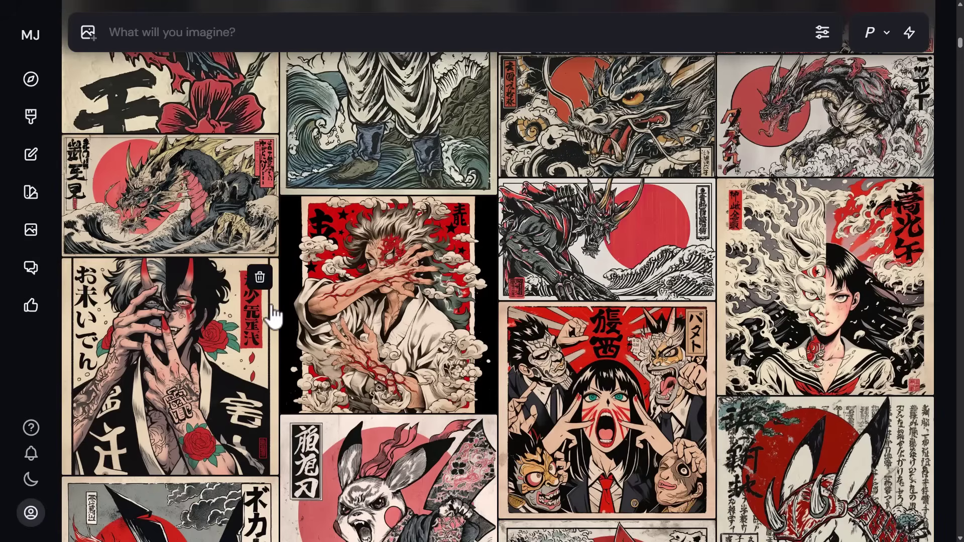
Step: Remove more unsuitable images from the moodboard, including the armoured samurai on a red background and the green Hulk with the red sash
scroll(273, 319, "down", 18)
scroll(308, 340, "down", 5)
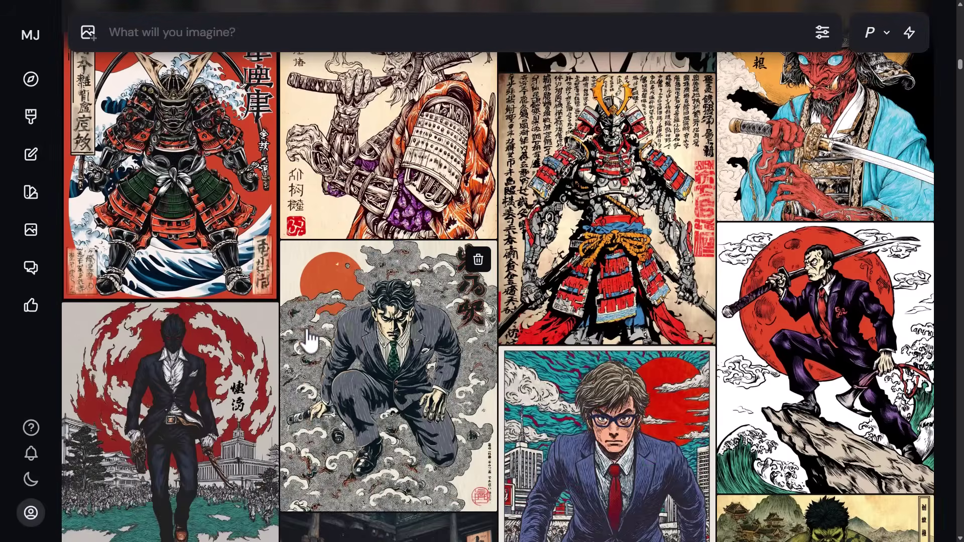
scroll(311, 343, "up", 3)
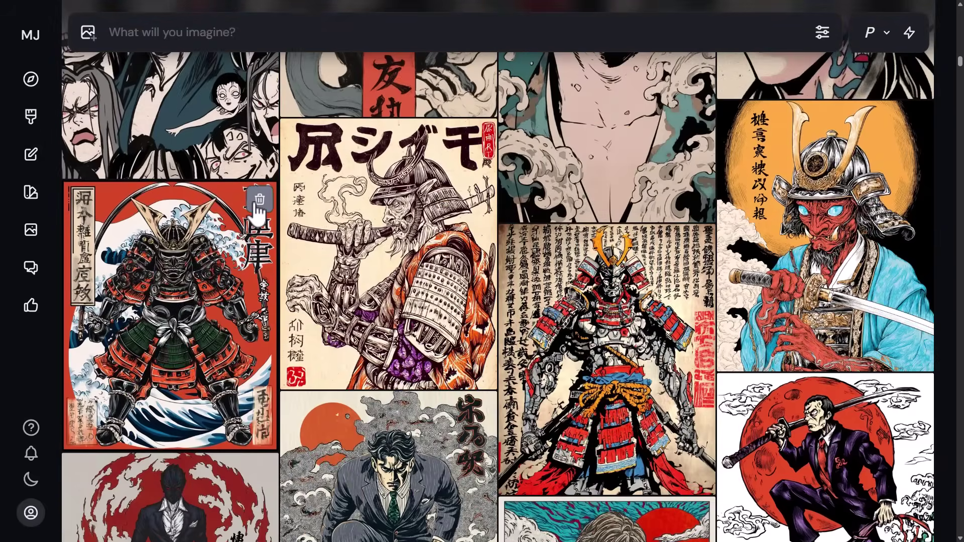
left_click(259, 198)
scroll(479, 341, "down", 2)
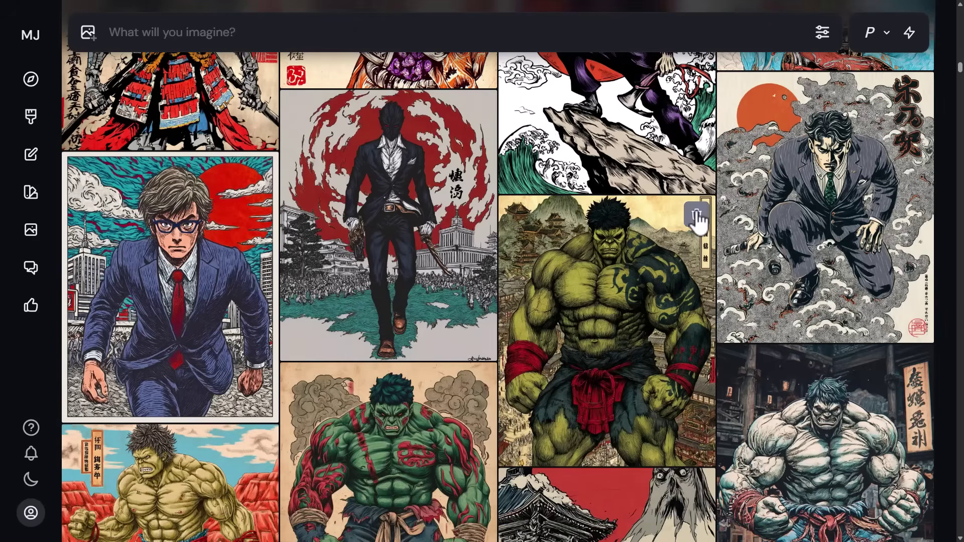
left_click(696, 210)
scroll(686, 309, "up", 3)
left_click(697, 415)
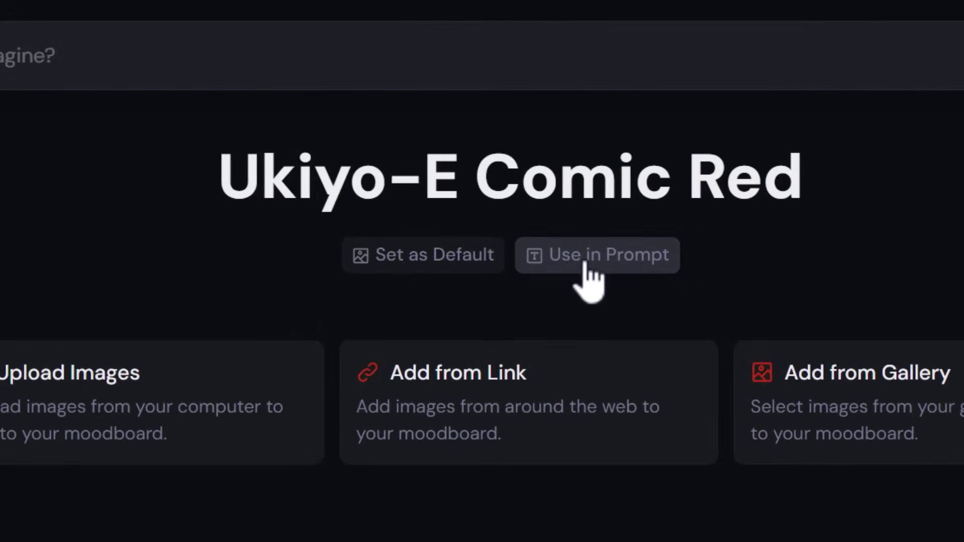
Step: Use the moodboard in a new prompt reading "a man walking down a busy street" with the stylize permutations --s {100, 400, 1000}
left_click(541, 151)
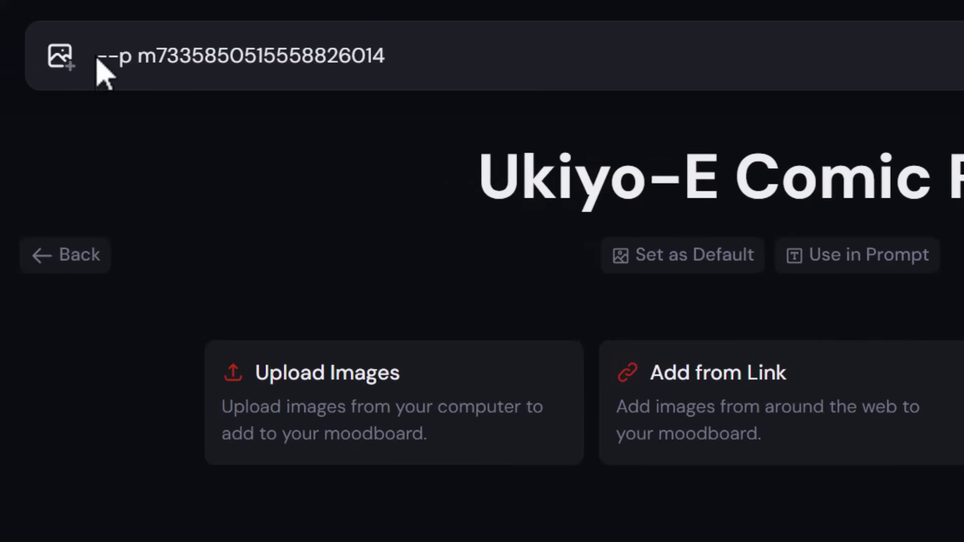
type("a man walking down a busy street")
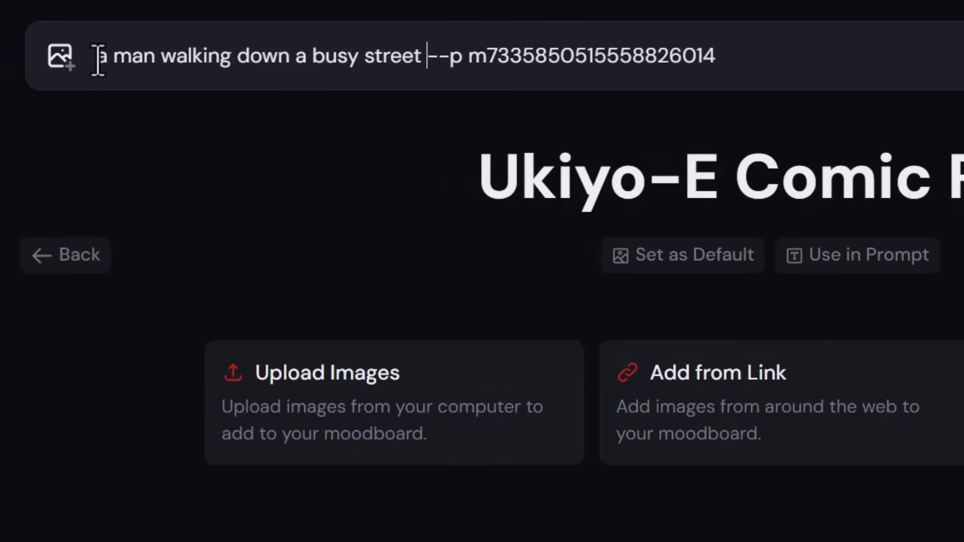
type("{}")
key("Right")
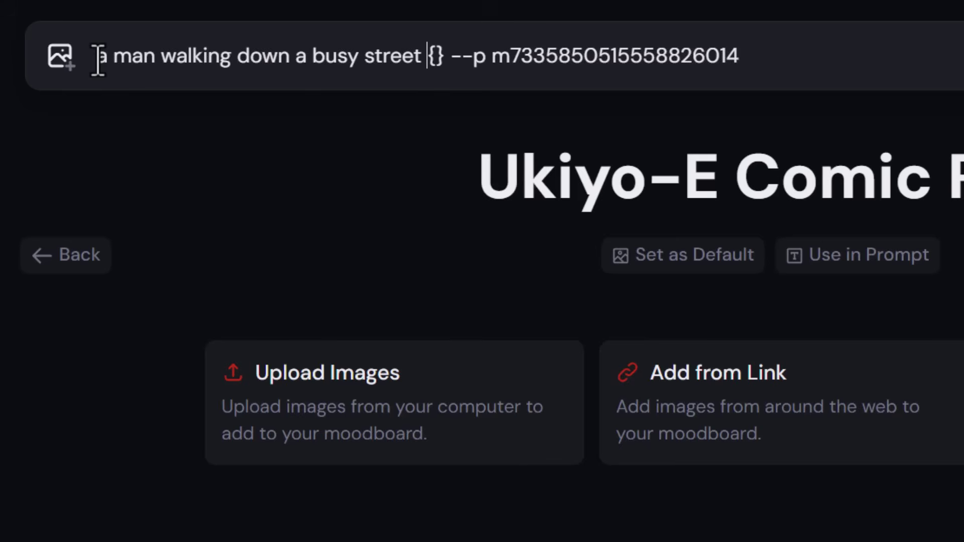
type("--s {")
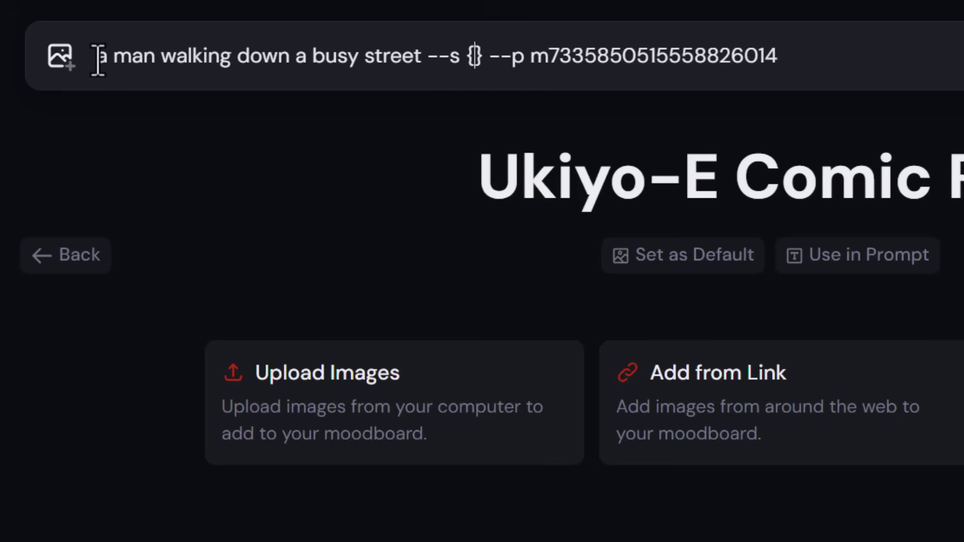
type("100, ")
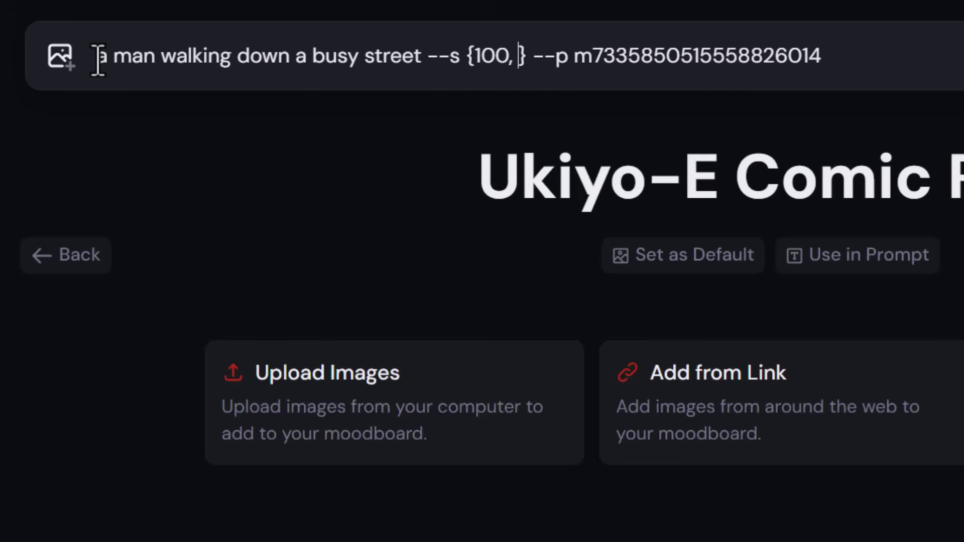
type("400")
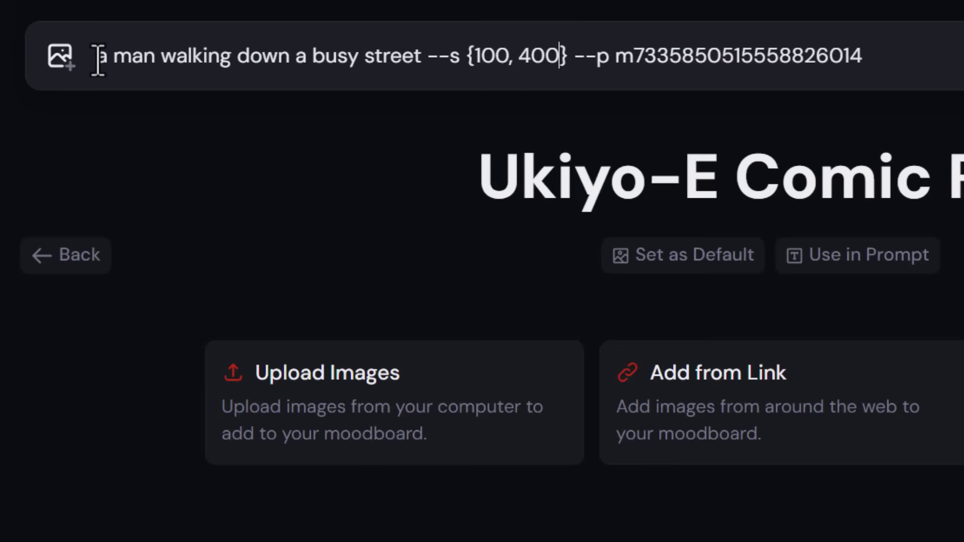
type(", 1000")
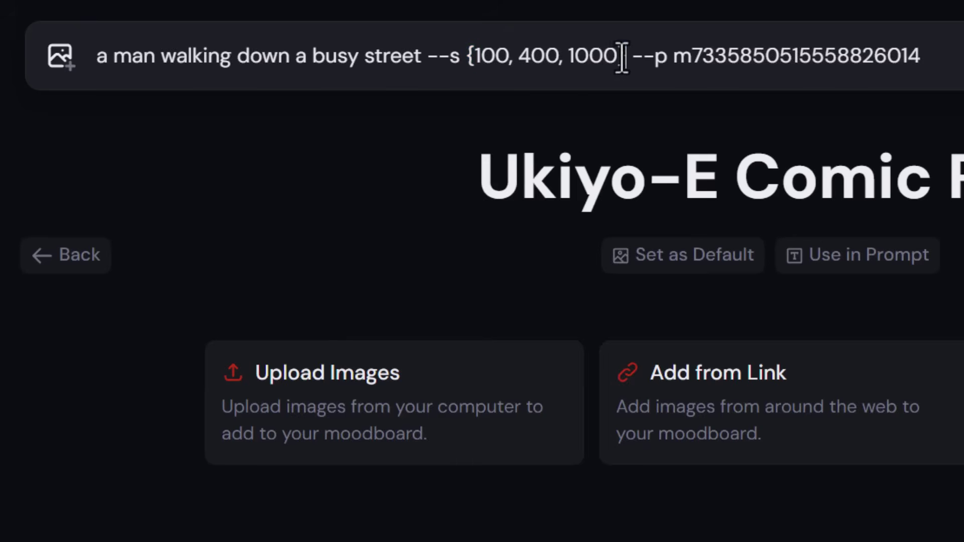
left_click(559, 60)
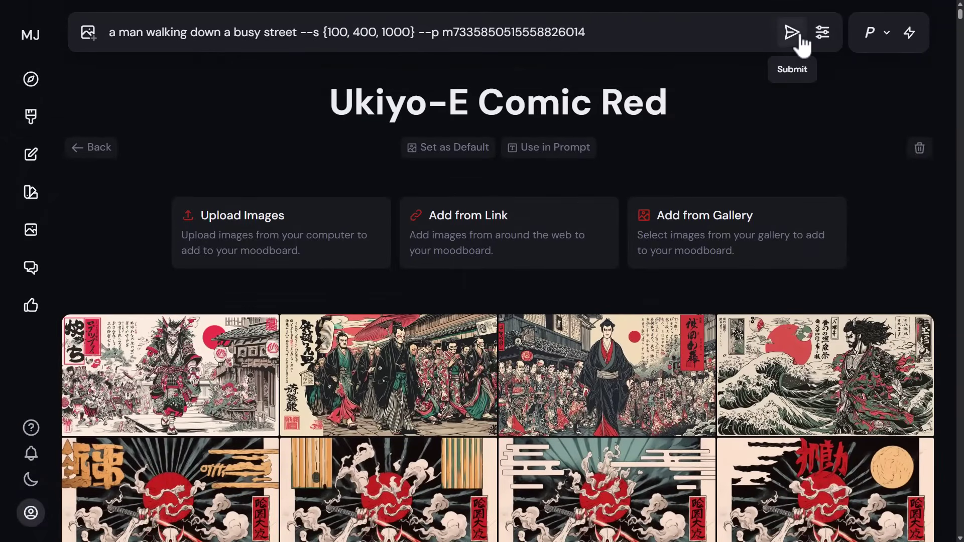
Step: Submit the busy-street prompt with the Ukiyo-E Comic Red moodboard and the three stylize permutations
left_click(796, 35)
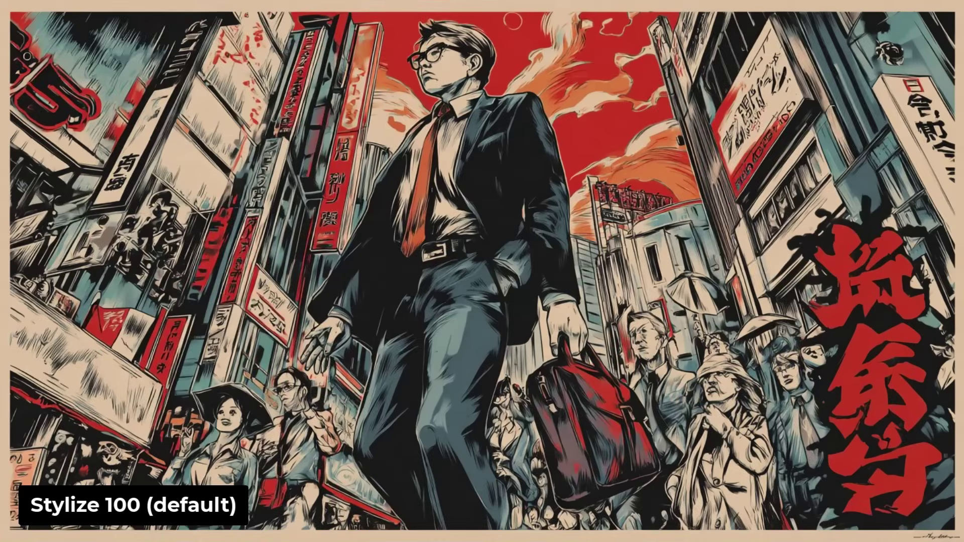
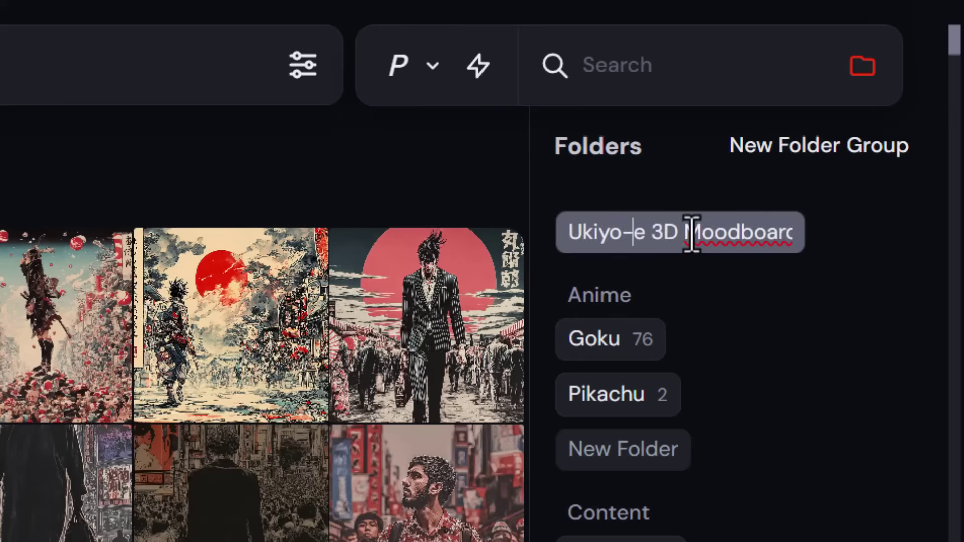
Step: Name the new folder Ukiyo-e 3D Moodboard and add the first four samurai images under Today to it
key("Return")
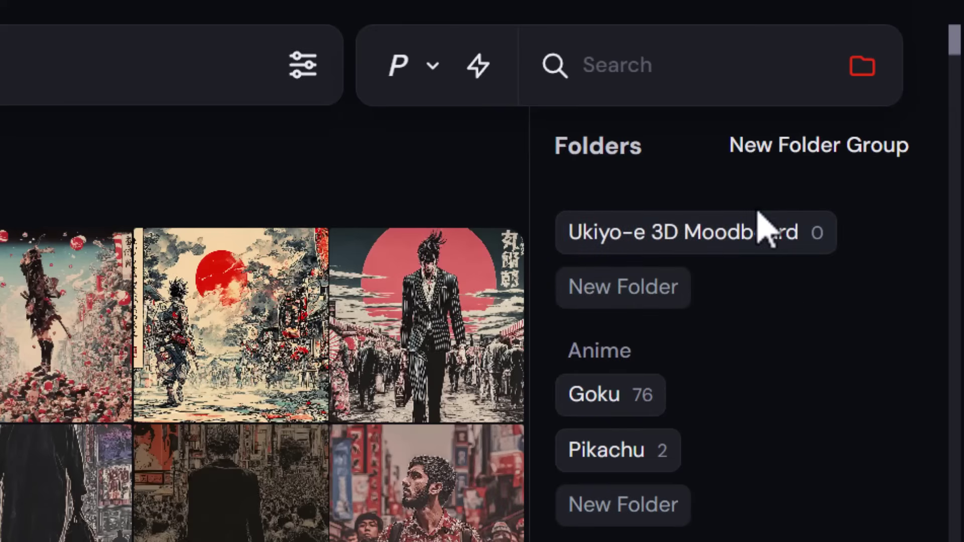
left_click(142, 152, "shift")
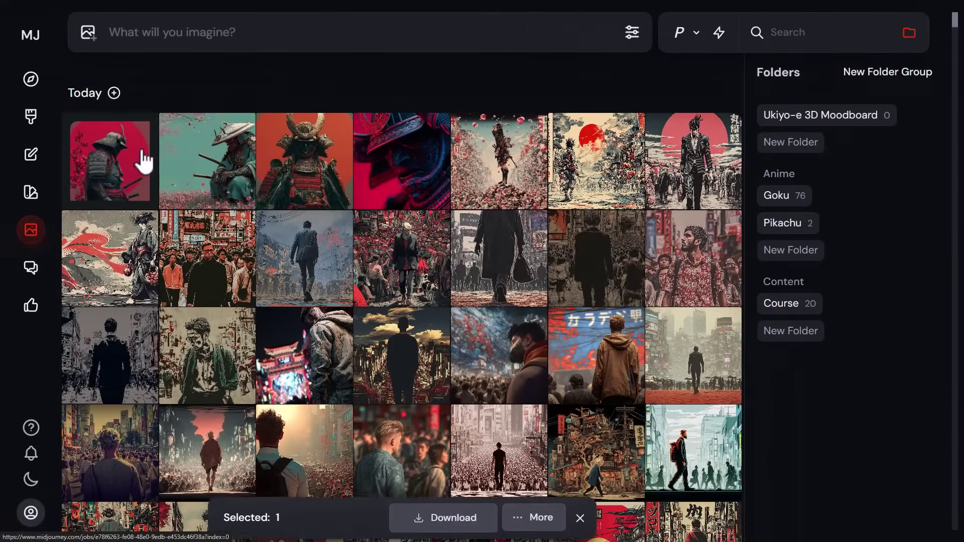
left_click(207, 159, "shift")
left_click(271, 164, "shift")
left_click(396, 172, "shift")
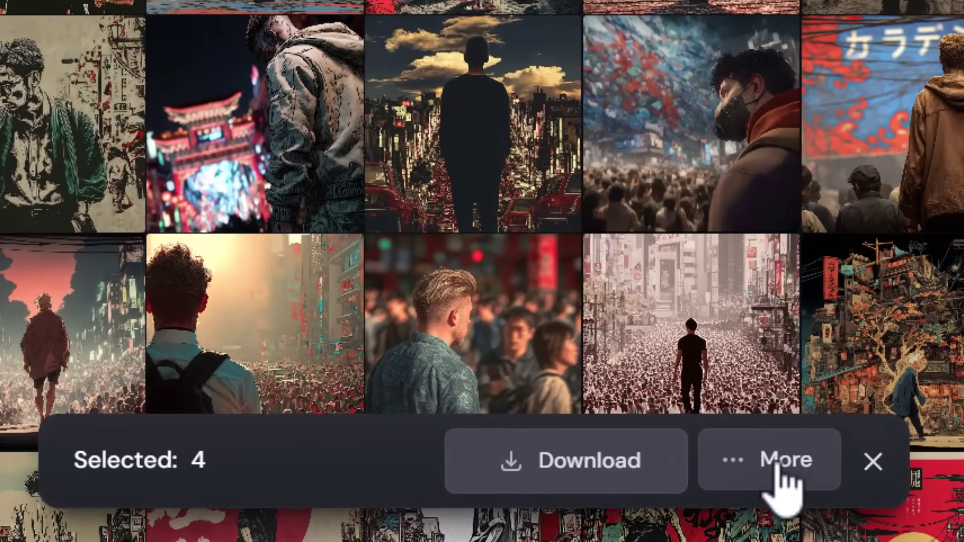
left_click(777, 467)
left_click(709, 387)
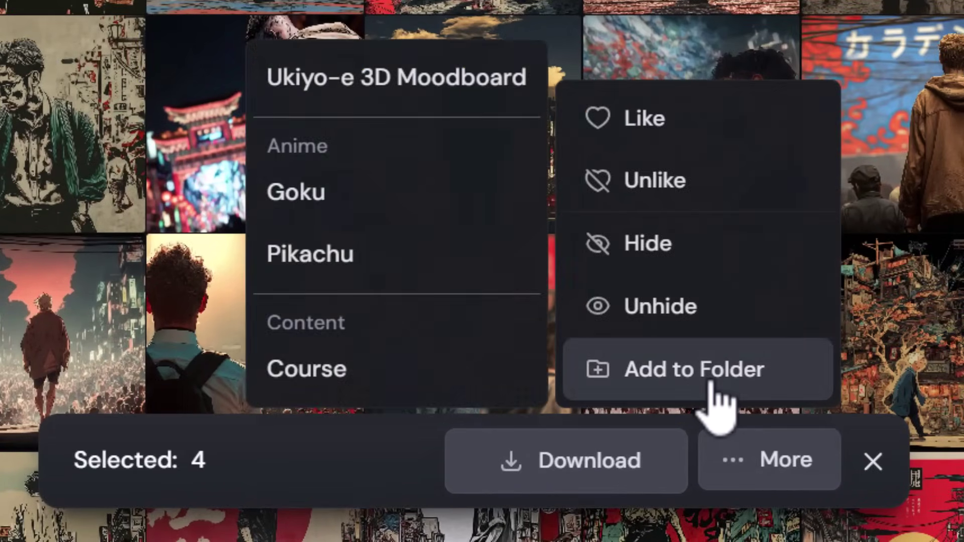
left_click(425, 91)
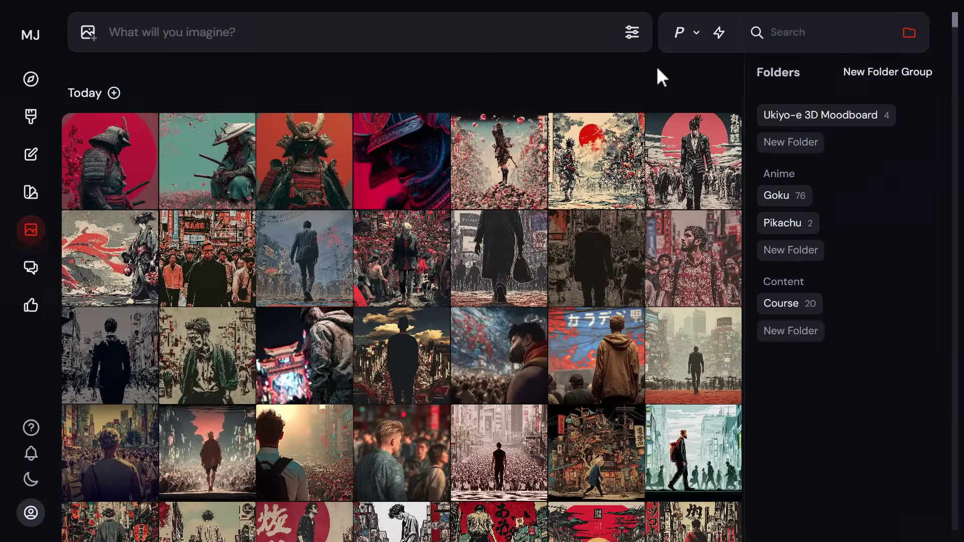
Step: Search the gallery for "ukiyo 3d" and select all images dated 23 Jul 2024
type("ukiyo 3d")
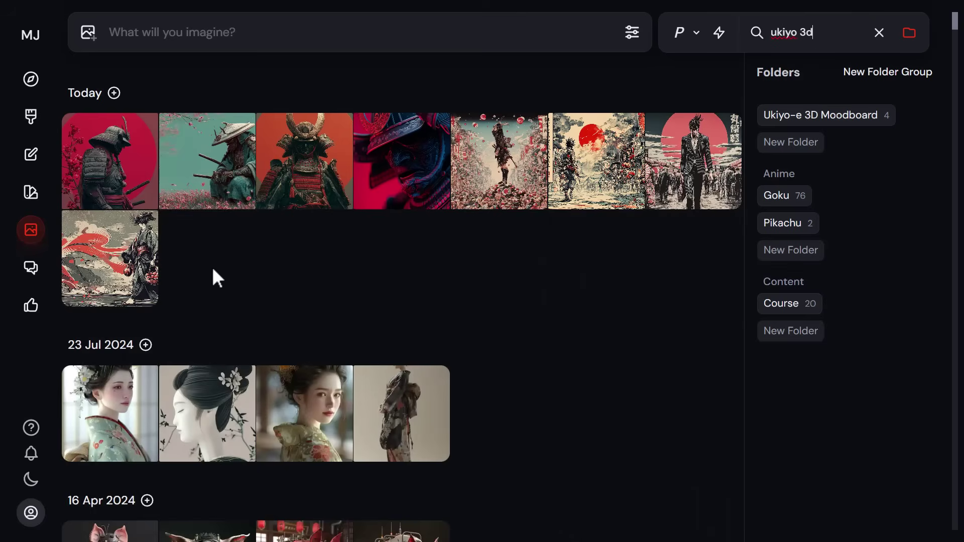
scroll(213, 270, "down", 4)
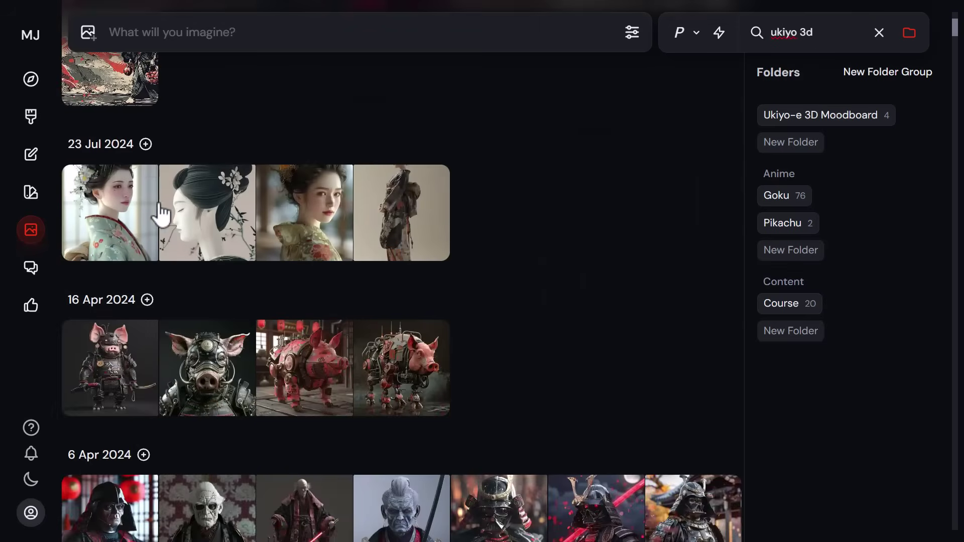
left_click(146, 144)
scroll(120, 322, "down", 4)
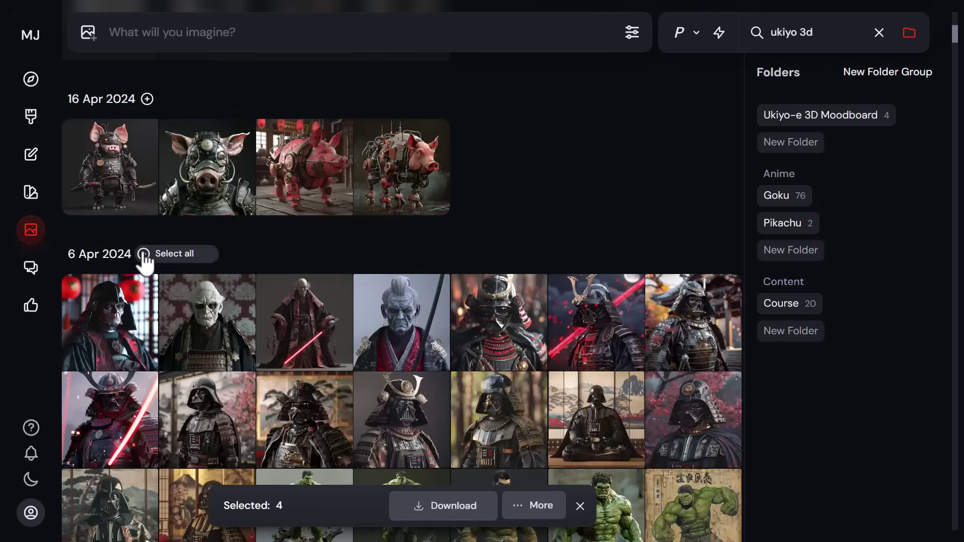
left_click(143, 257)
left_click(137, 258)
Step: Select samurai Darth Vader images from 6 Apr 2024 and add the whole selection to the Ukiyo-e 3D Moodboard folder
scroll(221, 281, "down", 4)
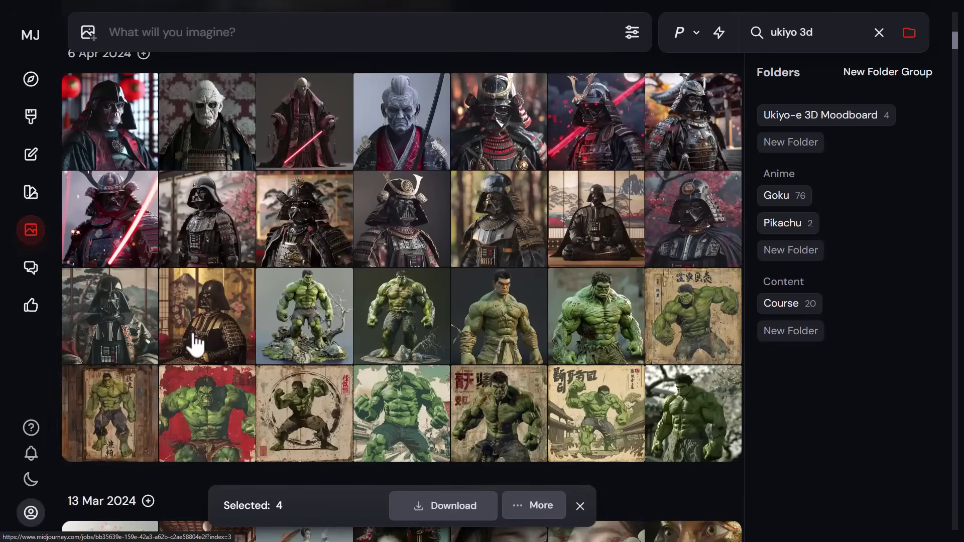
left_click(216, 319)
left_click(126, 314)
left_click(110, 221)
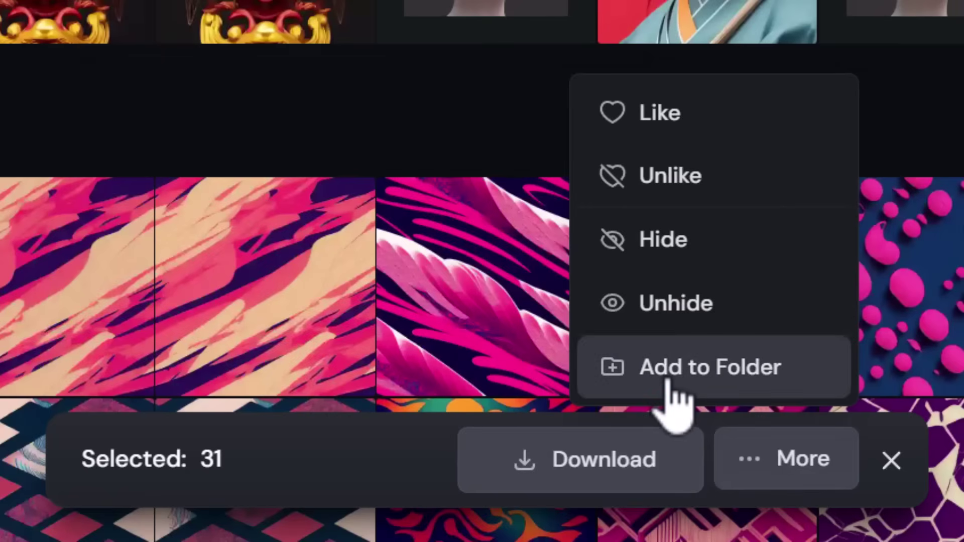
left_click(671, 382)
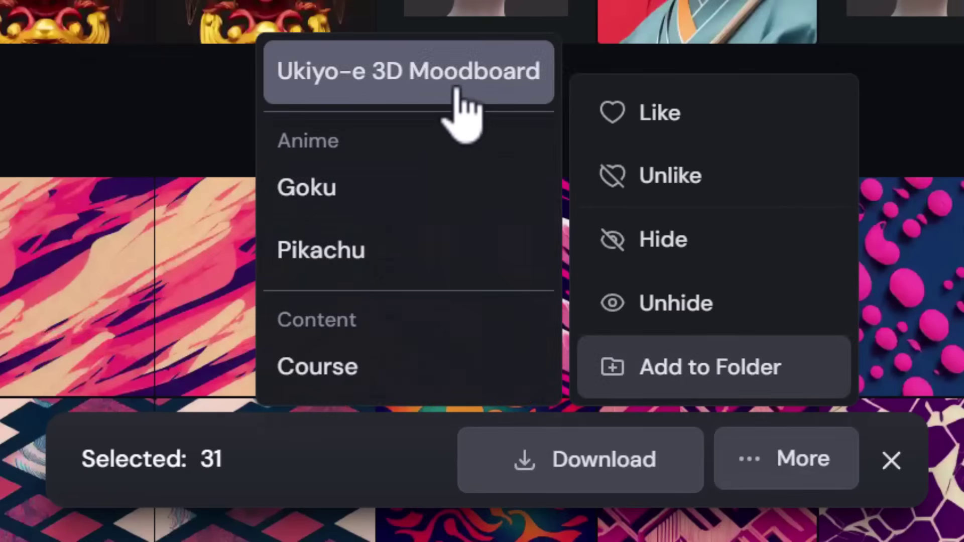
left_click(455, 103)
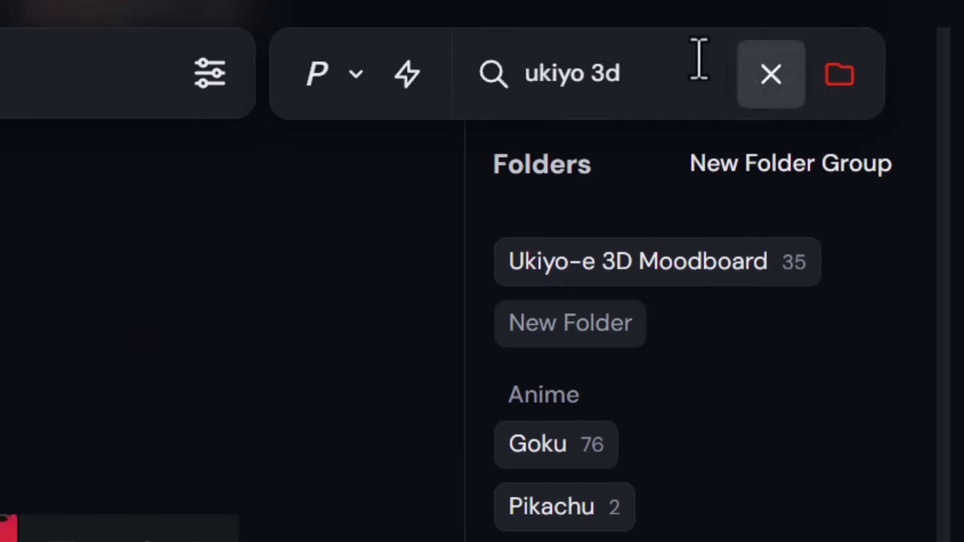
Step: Search the gallery for "samural" and select samurai skull images, including the helmeted skull and the skull with the red forehead emblem
left_click_drag(697, 70, 467, 97)
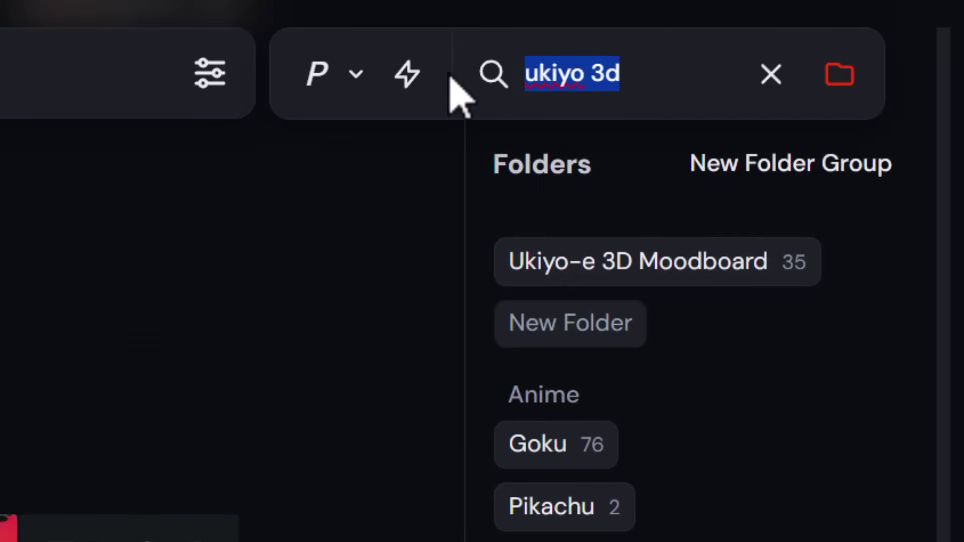
type("samural")
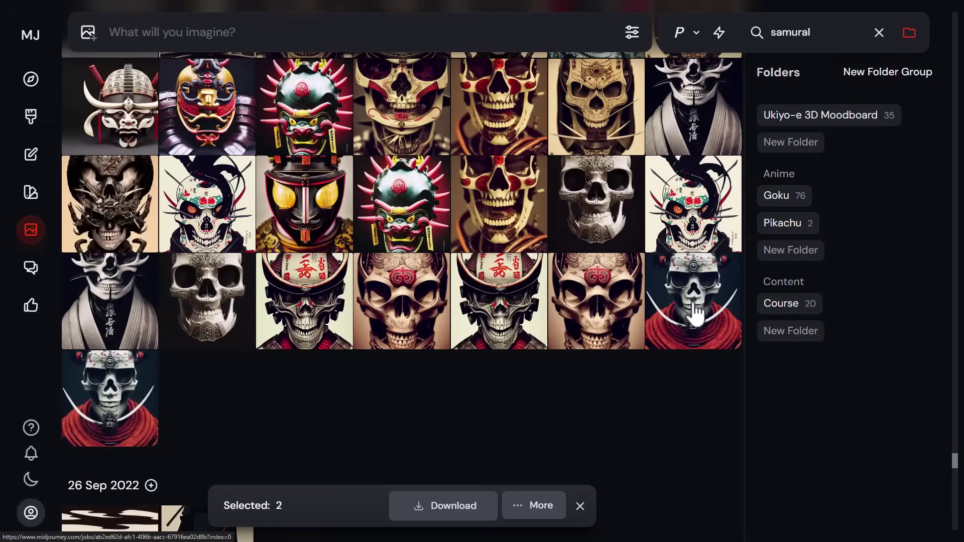
left_click(316, 312)
left_click(362, 317)
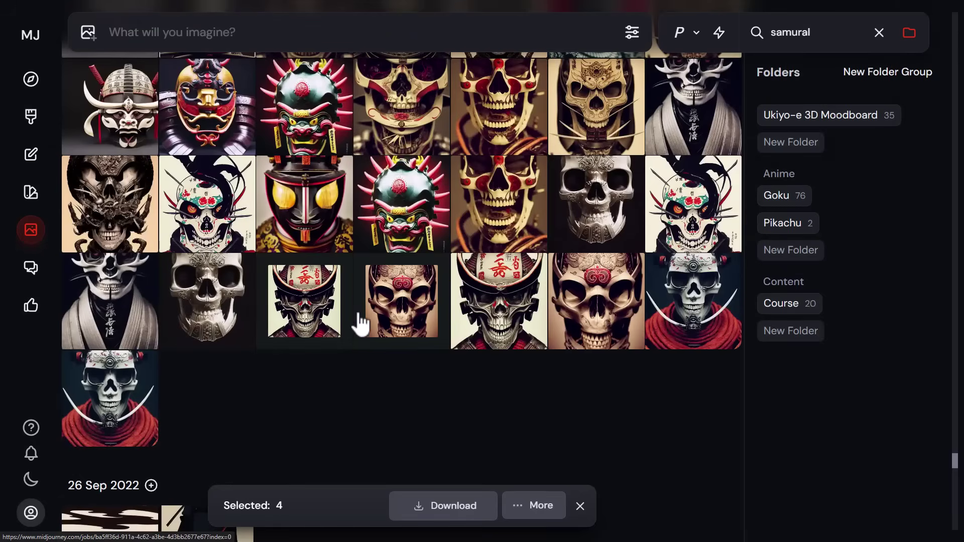
scroll(361, 324, "up", 5)
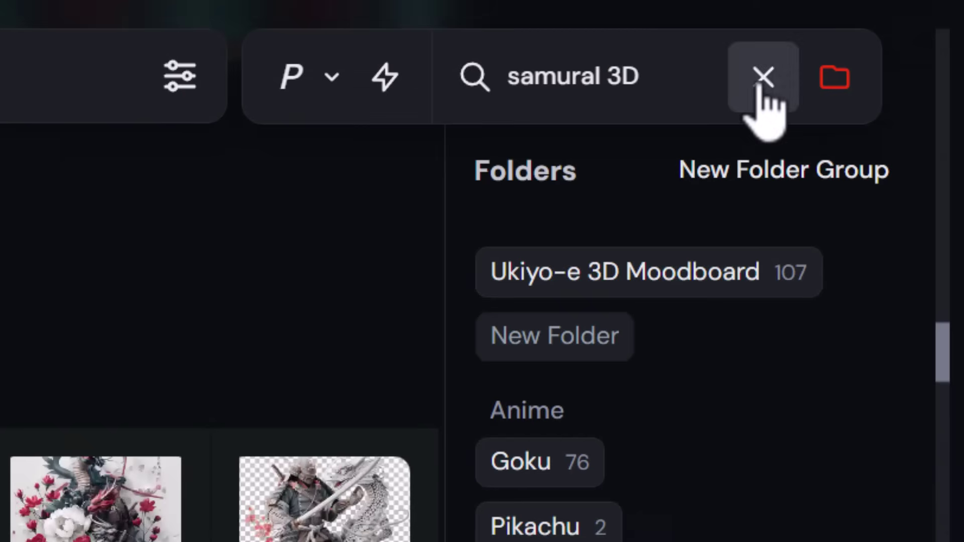
Step: Clear the gallery search and review the images collected in the Ukiyo-e 3D Moodboard folder
left_click(763, 81)
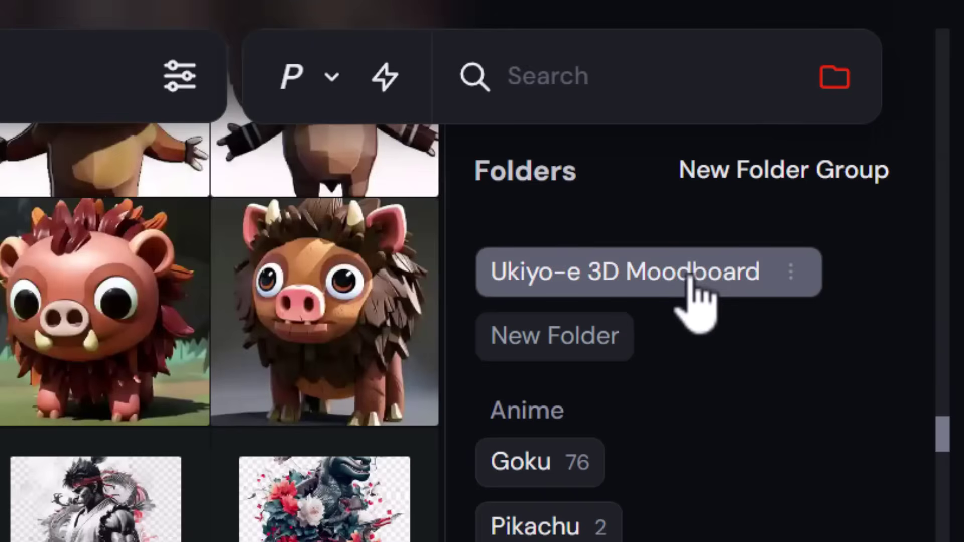
left_click(693, 284)
scroll(252, 349, "up", 15)
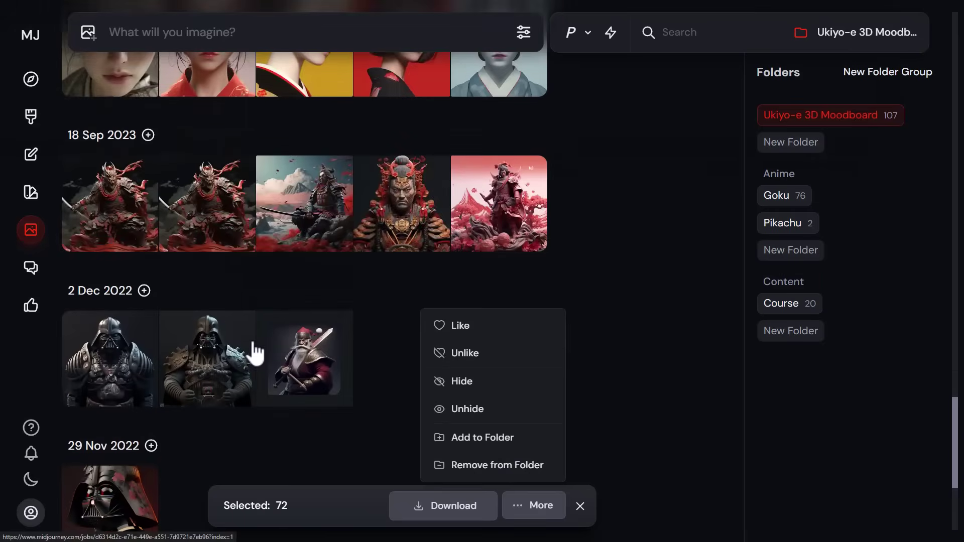
scroll(255, 353, "up", 15)
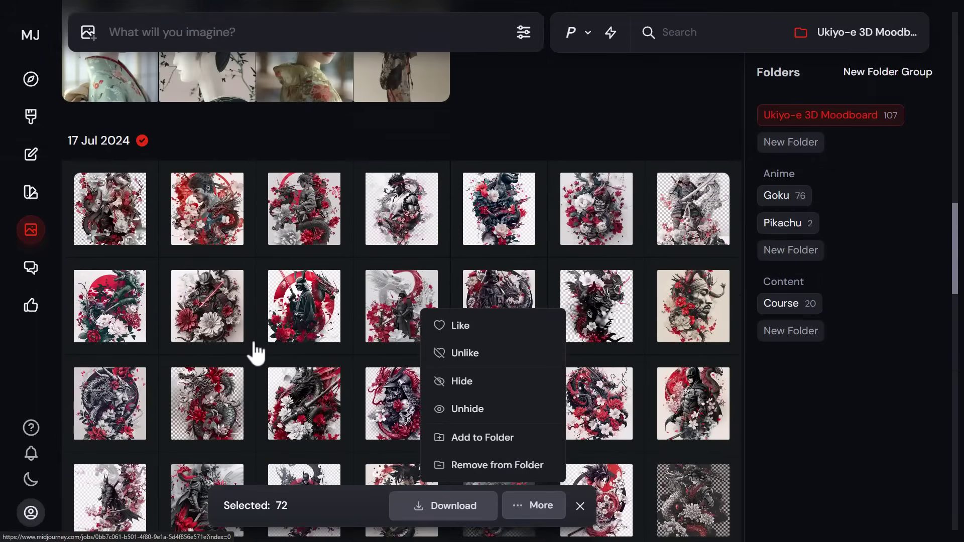
scroll(517, 261, "down", 5)
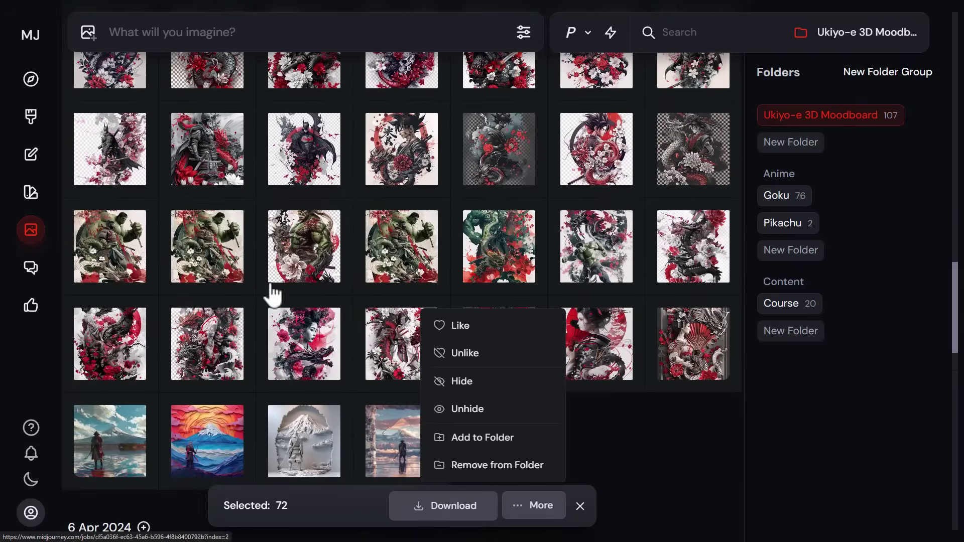
scroll(311, 352, "up", 4)
scroll(276, 371, "up", 10)
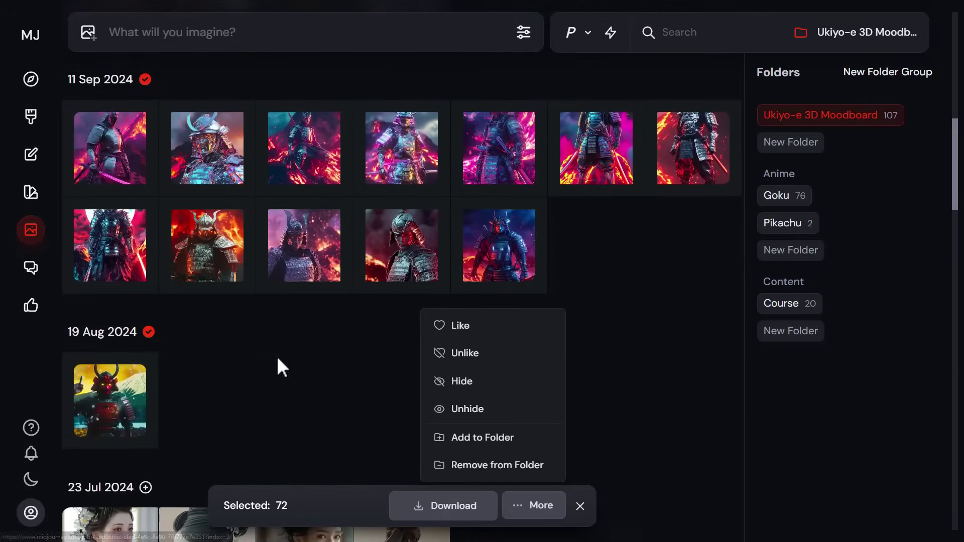
scroll(286, 370, "up", 12)
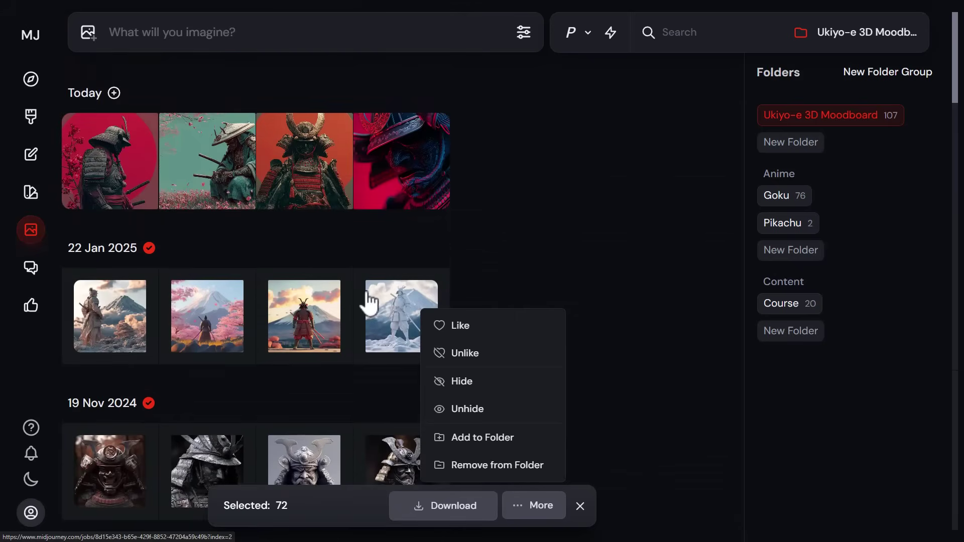
left_click(535, 232)
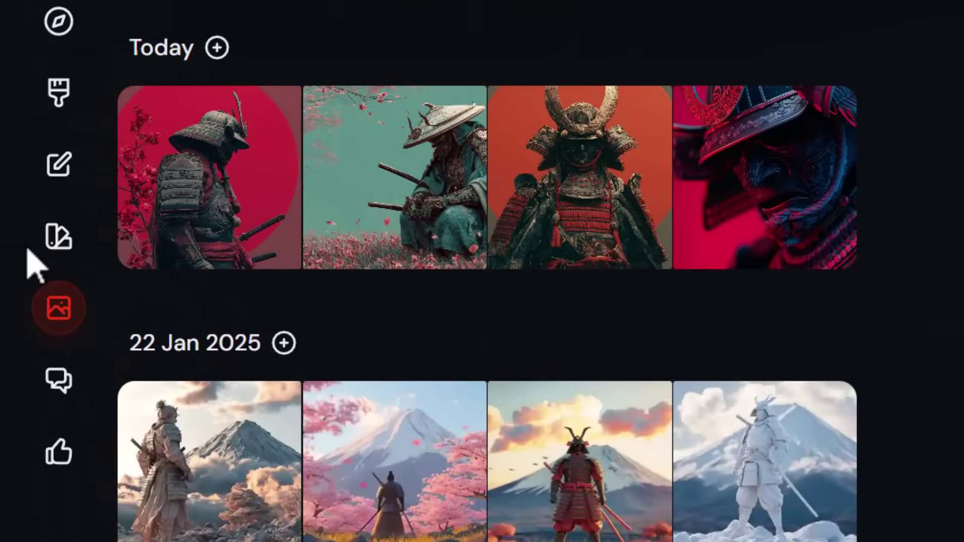
Step: Create a moodboard titled Samurai Ukiyo3D and filter its gallery image selection to the Ukiyo-e 3D Moodboard folder
left_click(59, 239)
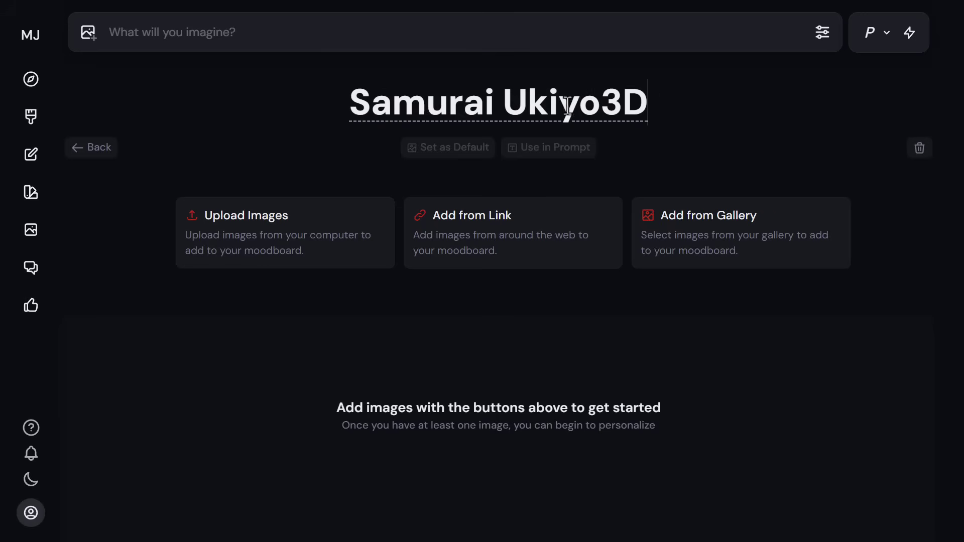
left_click(732, 243)
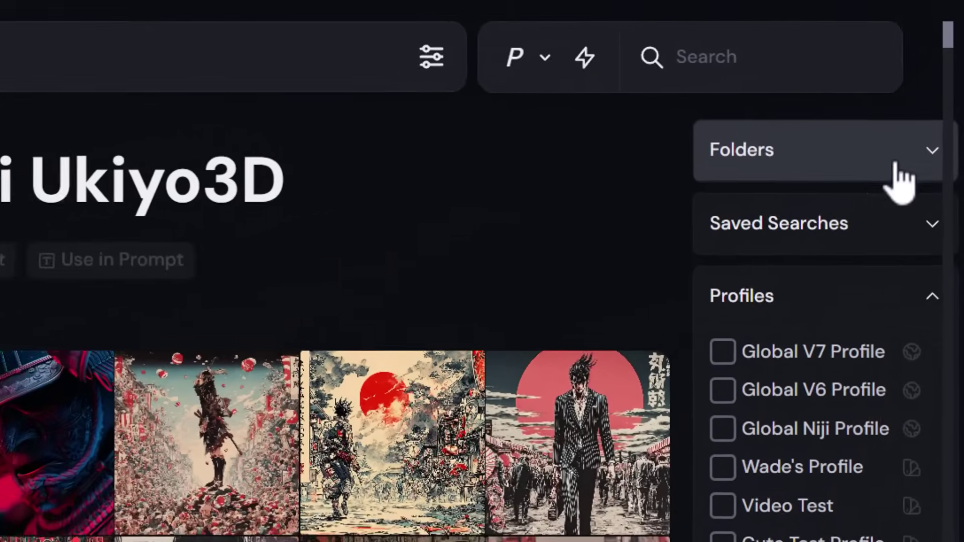
left_click(896, 166)
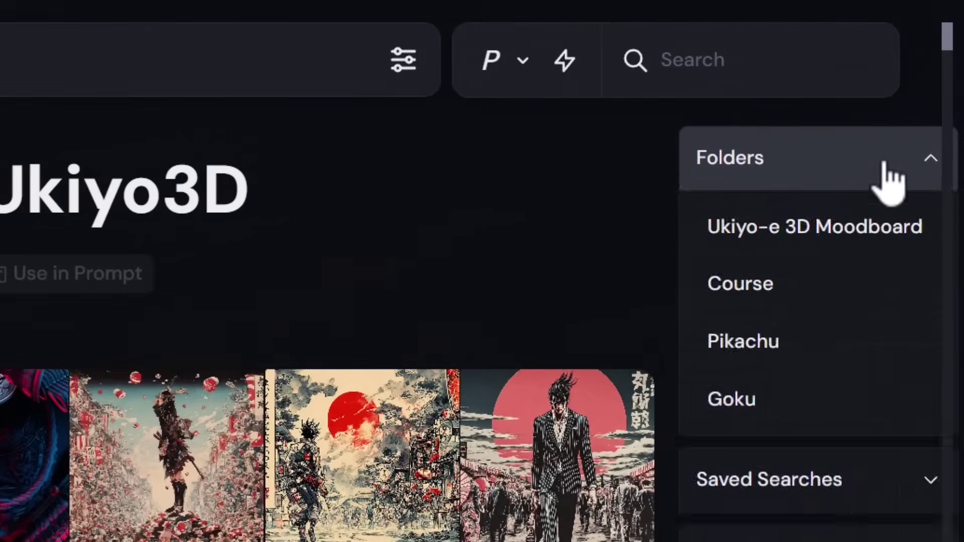
left_click(838, 237)
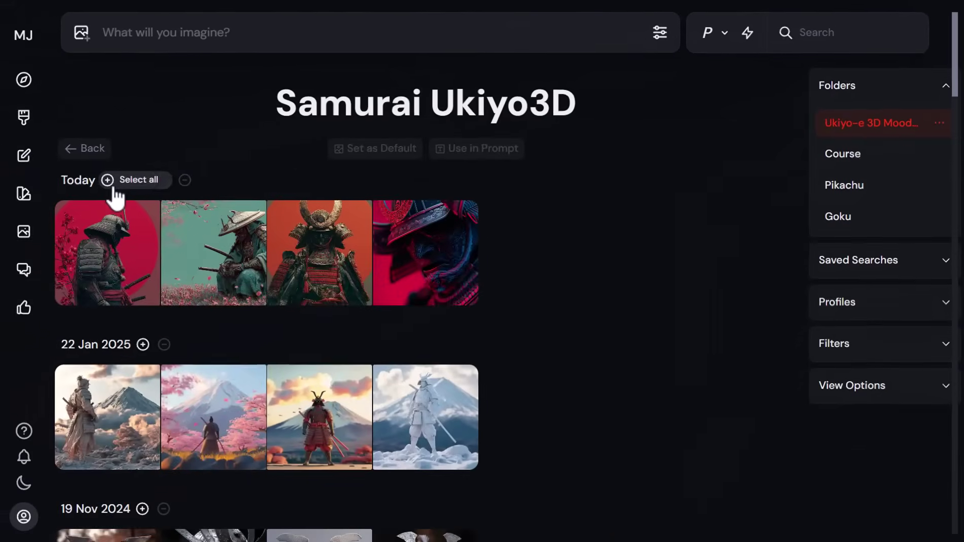
Step: Select all images dated Today, 22 Jan 2025 and 17 Jul 2024 for the Samurai Ukiyo3D moodboard
left_click(114, 179)
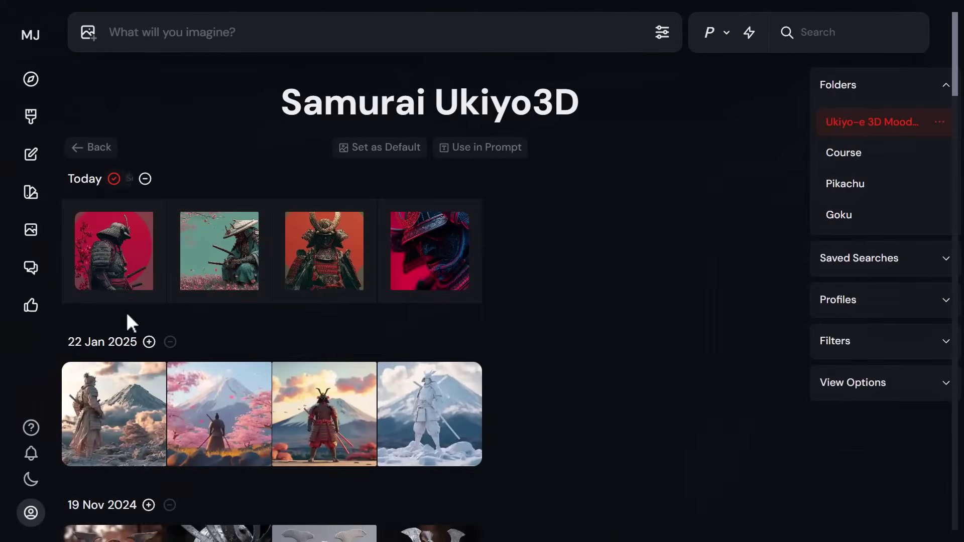
left_click(149, 342)
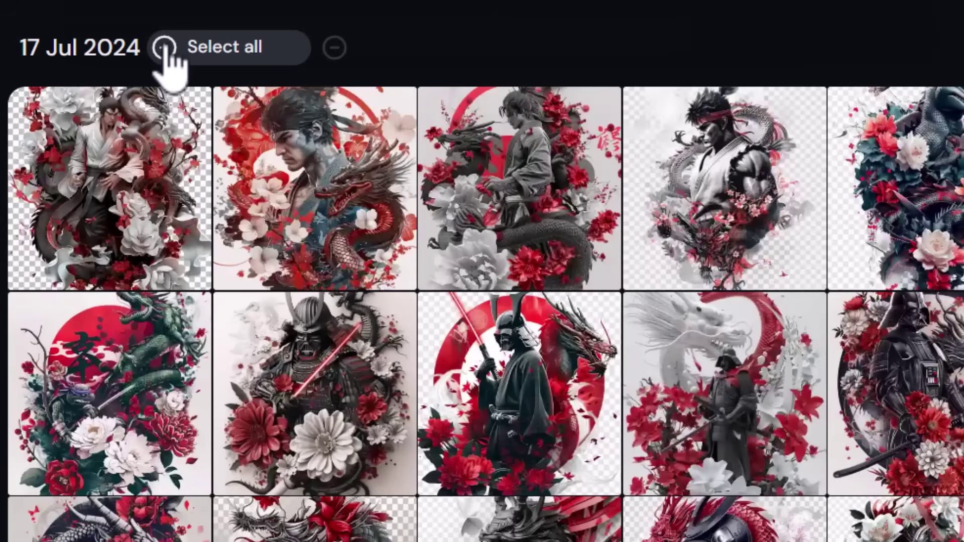
left_click(164, 50)
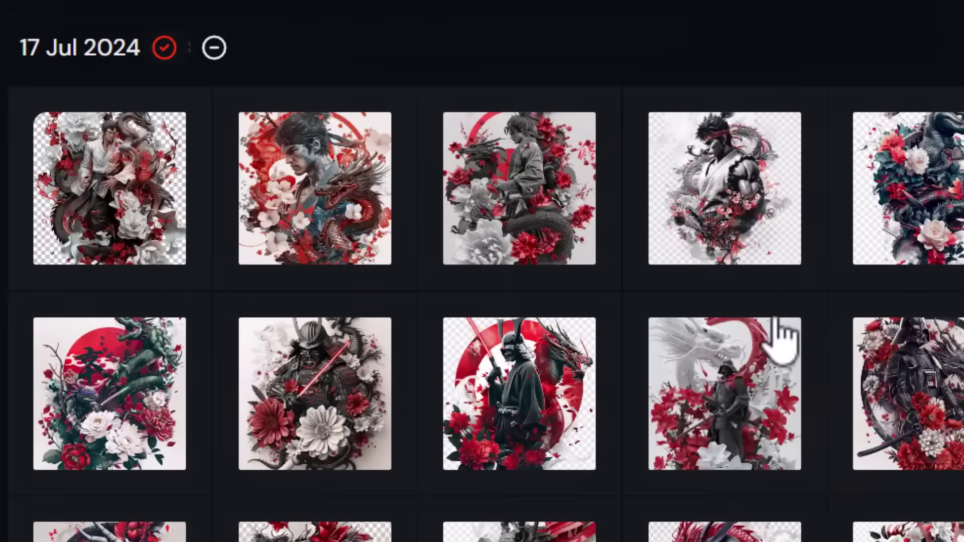
Step: Deselect the four images of a samurai facing Mount Fuji at the end of the 17 Jul 2024 group
scroll(338, 258, "down", 10)
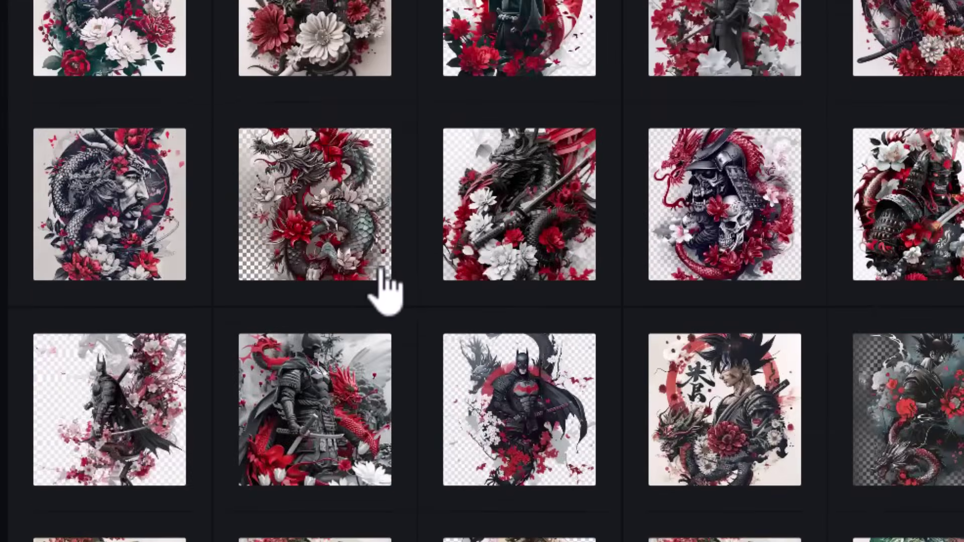
scroll(539, 461, "down", 3)
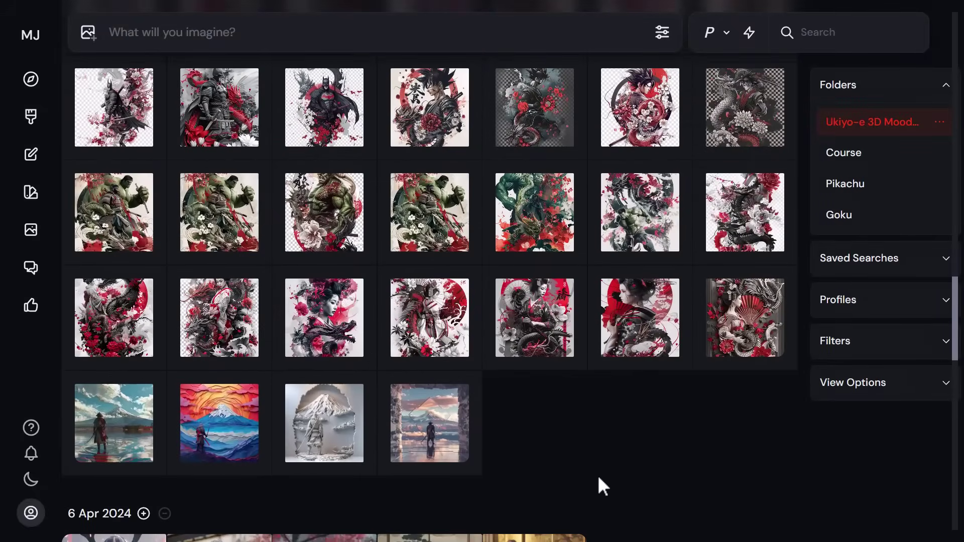
left_click(449, 432)
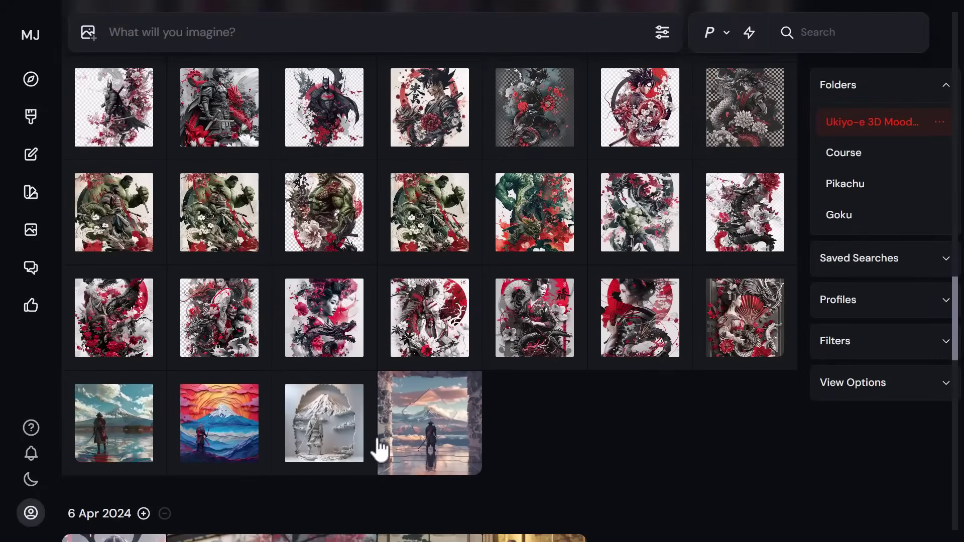
left_click(333, 425)
left_click(232, 433)
left_click(123, 424)
Step: Deselect geisha and Hulk images in the 17 Jul 2024 group so they are left out of the Samurai Ukiyo3D moodboard
left_click(717, 345)
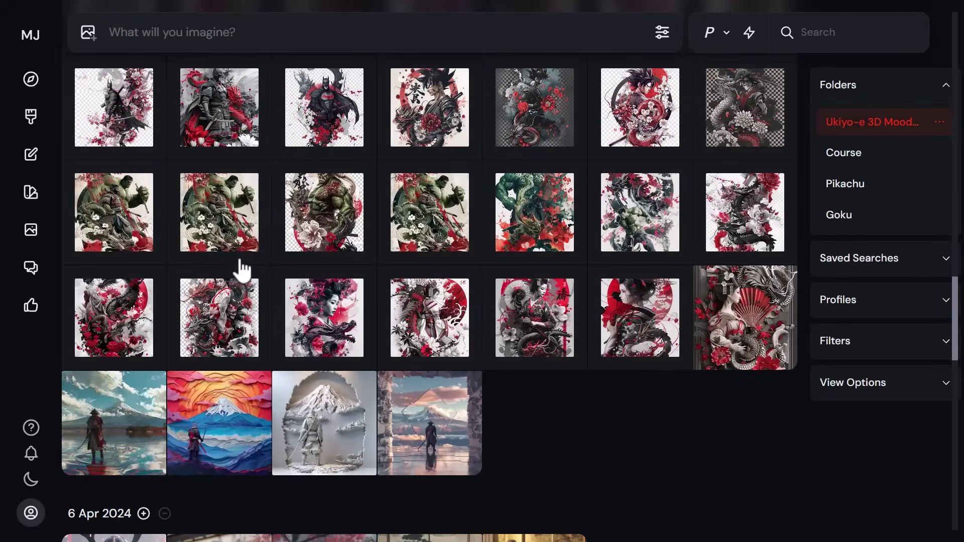
left_click(622, 324)
left_click_drag(623, 324, 366, 319)
left_click_drag(643, 321, 555, 318)
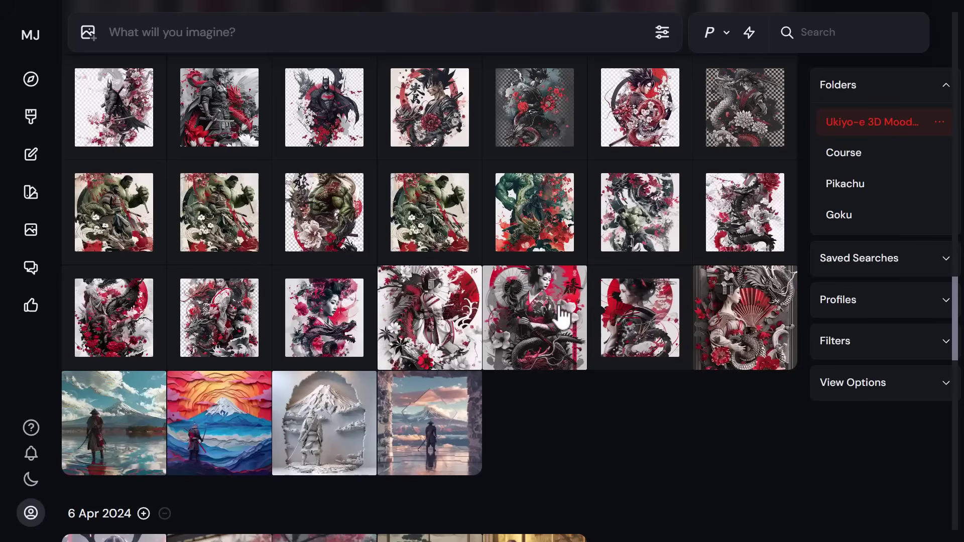
mouse_move(642, 228)
left_mouse_down()
mouse_move(535, 216)
mouse_move(499, 135)
mouse_move(409, 156)
left_mouse_up()
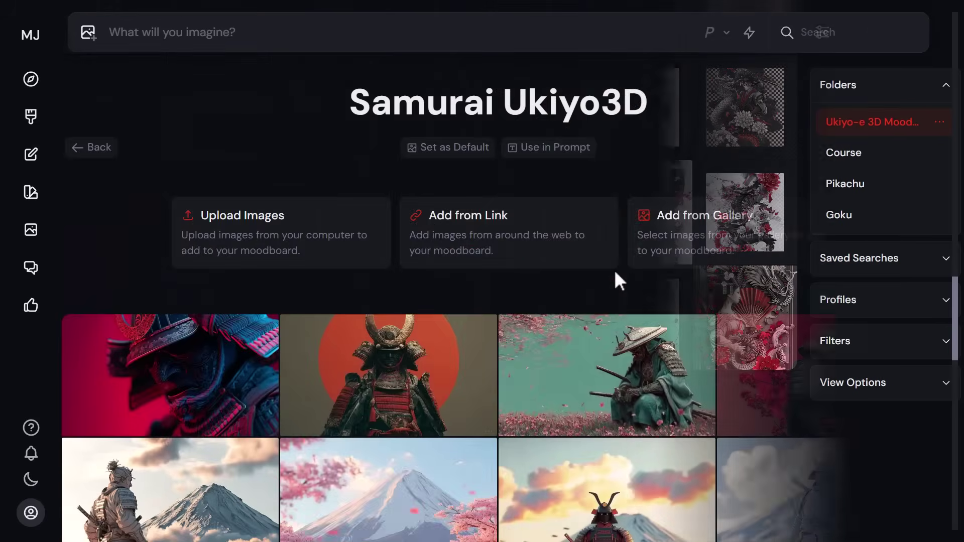
Step: Review the Samurai Ukiyo3D moodboard's images and use it in a prompt reading "a man walking down a busy street"
scroll(427, 251, "down", 15)
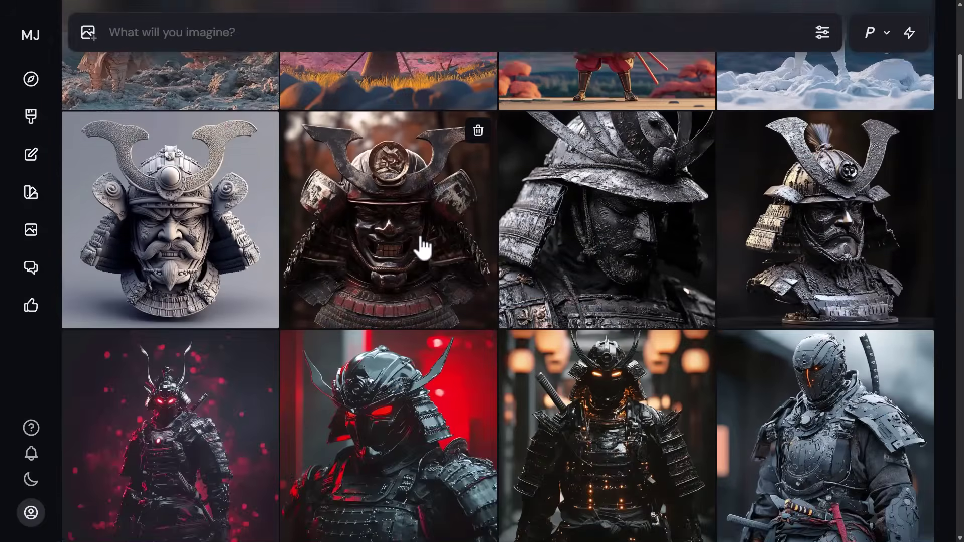
scroll(407, 276, "down", 15)
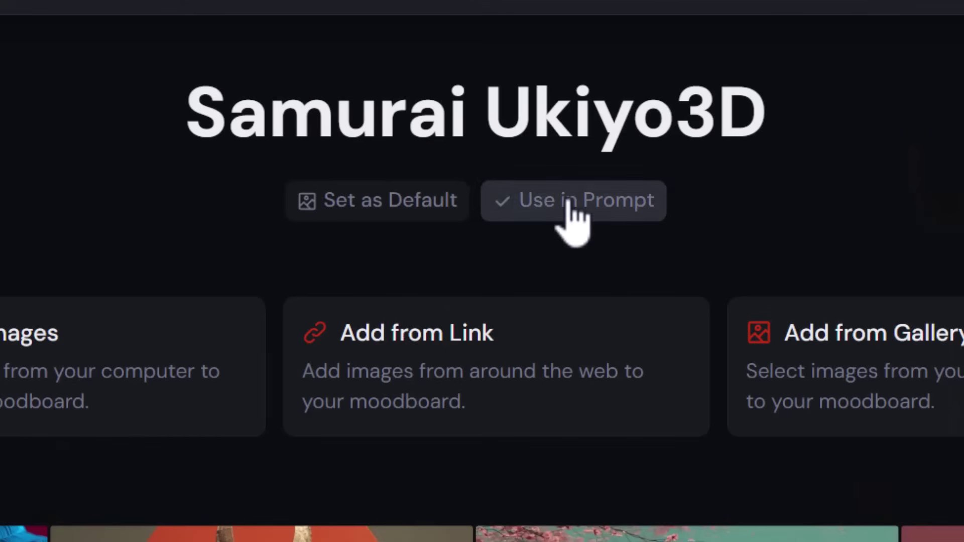
left_click(572, 201)
type("a man walking down a busy street")
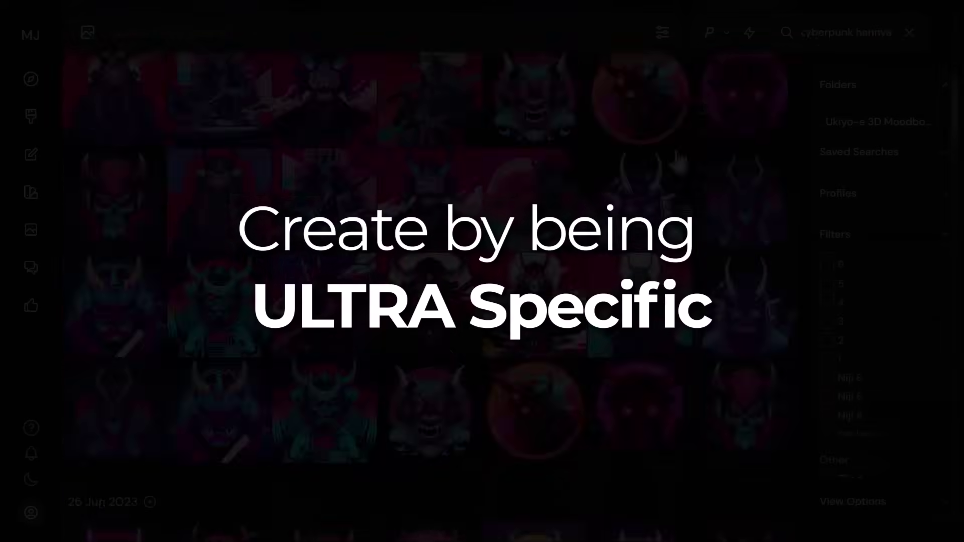
Step: Review the images collected in the Cyberpunk Hannya moodboard
scroll(427, 294, "down", 3)
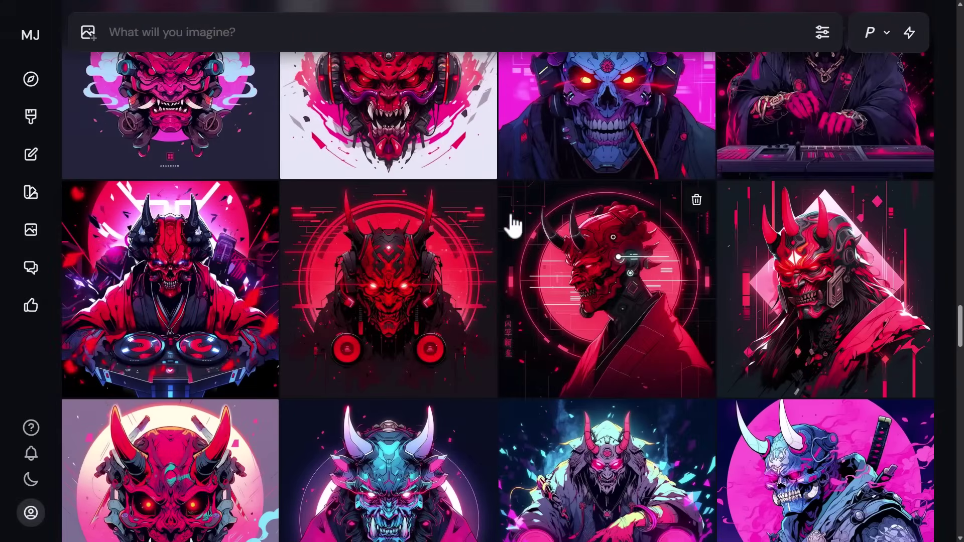
scroll(622, 346, "up", 10)
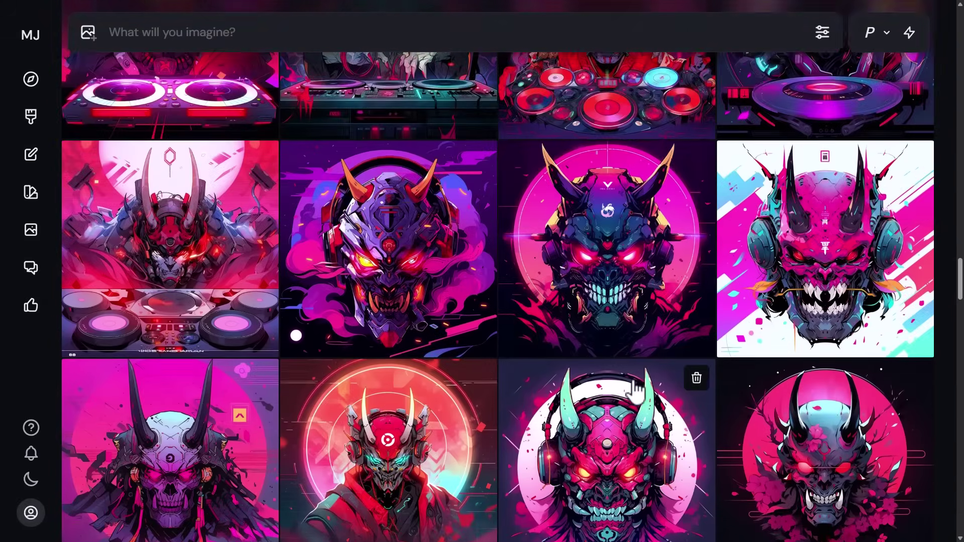
scroll(637, 391, "up", 10)
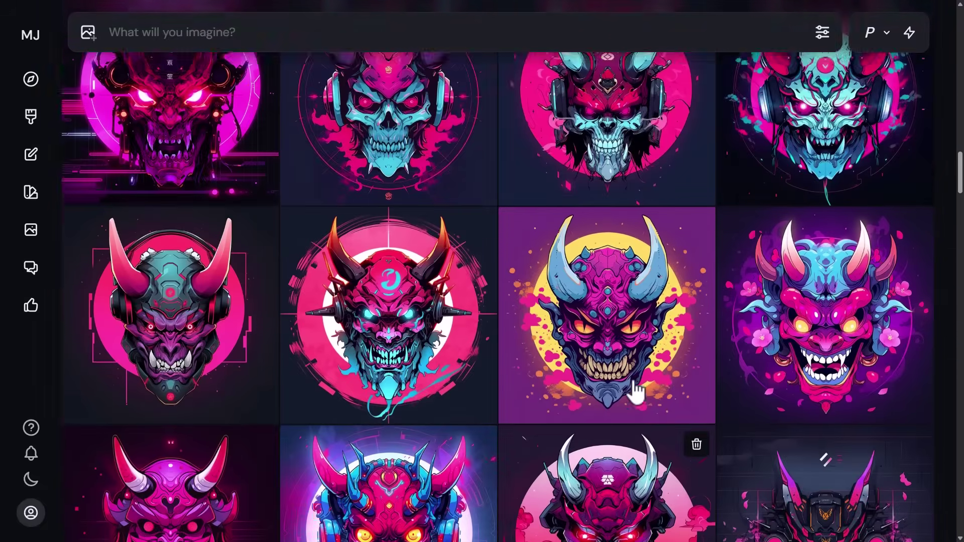
scroll(637, 392, "up", 2)
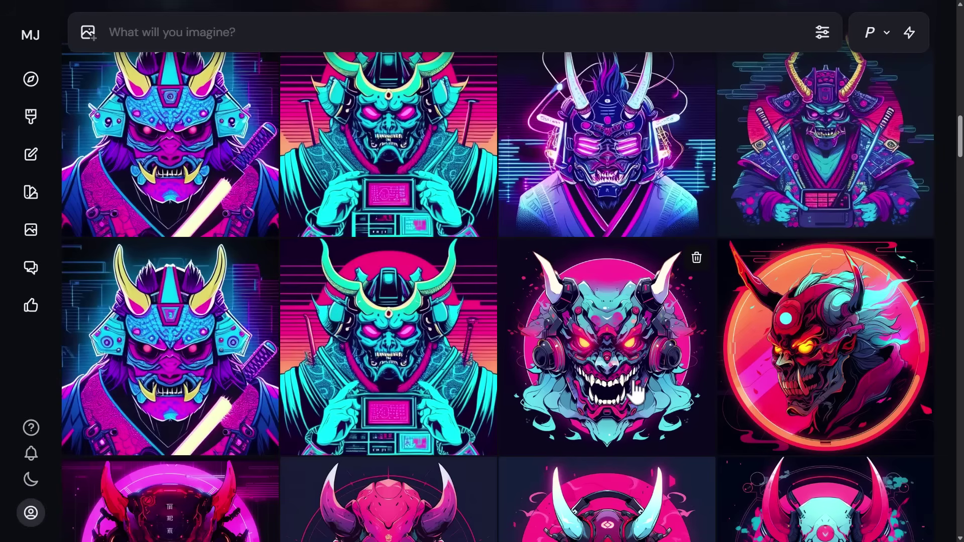
scroll(636, 391, "up", 10)
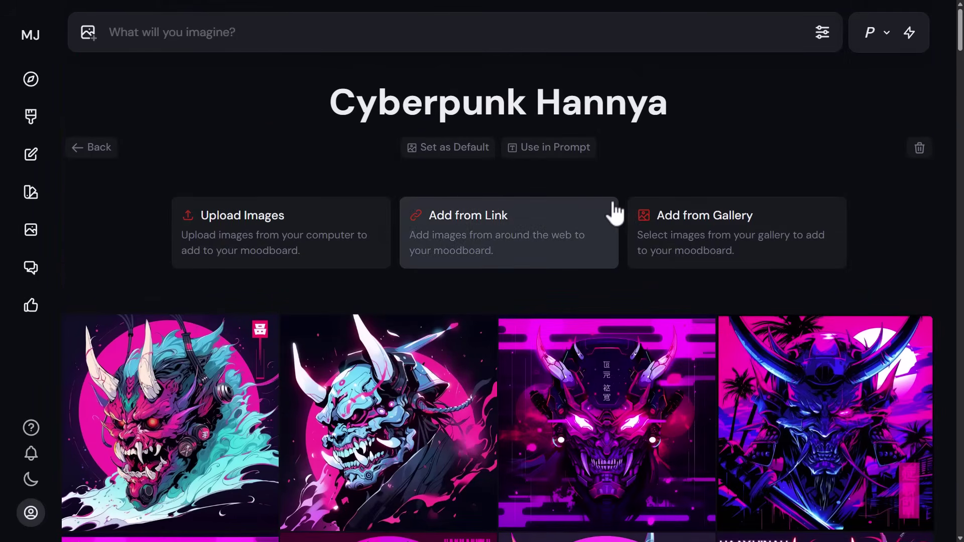
scroll(124, 276, "down", 4)
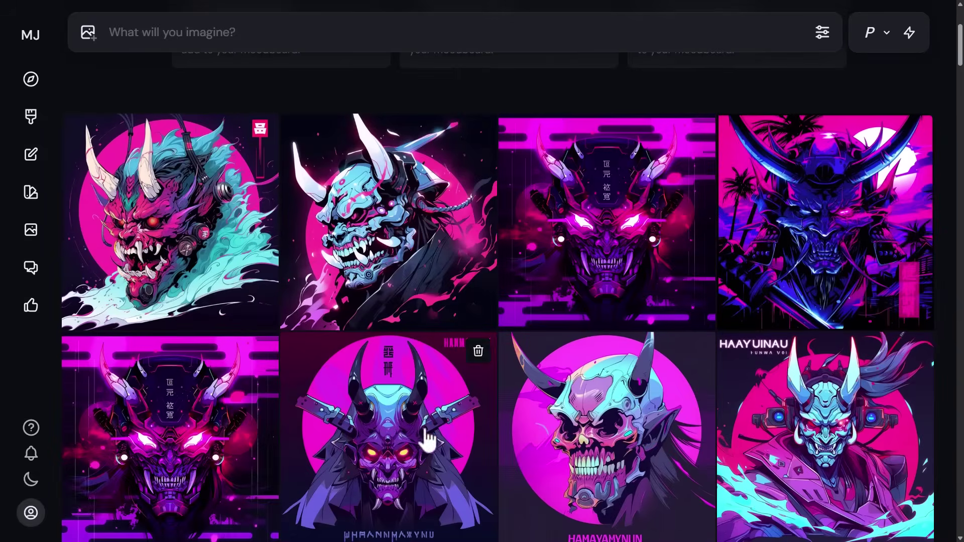
Step: Use the Cyberpunk Hannya moodboard in a prompt reading "a man's face", checking the Stylization setting beforehand
scroll(430, 441, "up", 4)
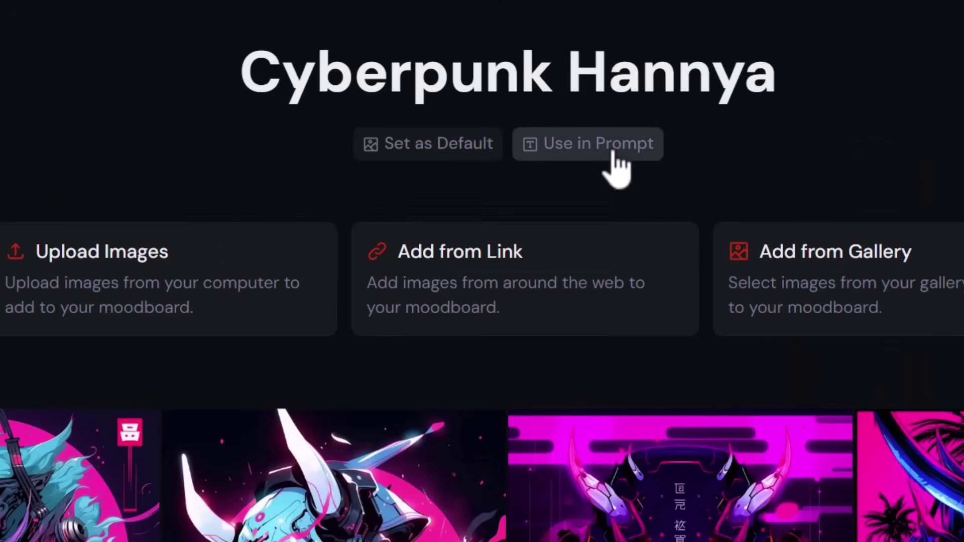
left_click(612, 151)
left_click(941, 25)
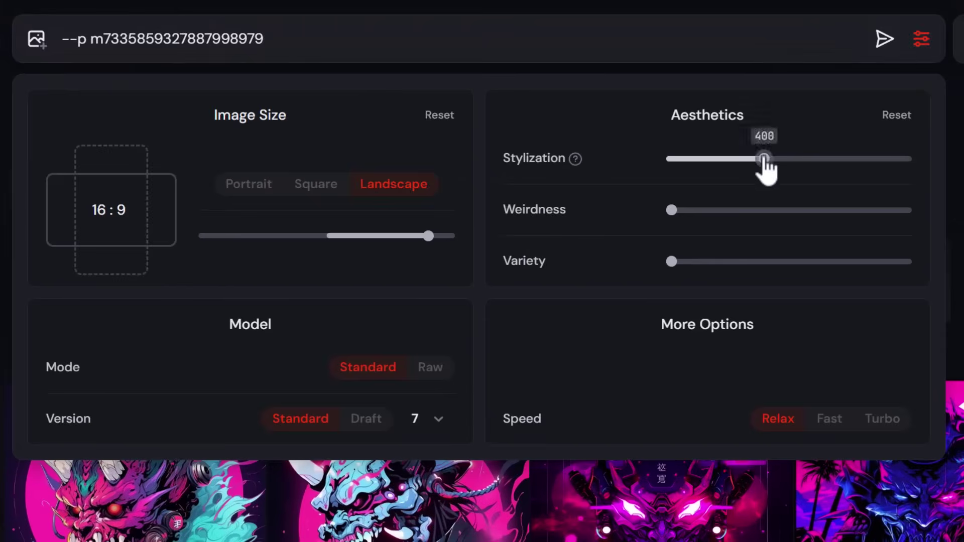
left_click(927, 44)
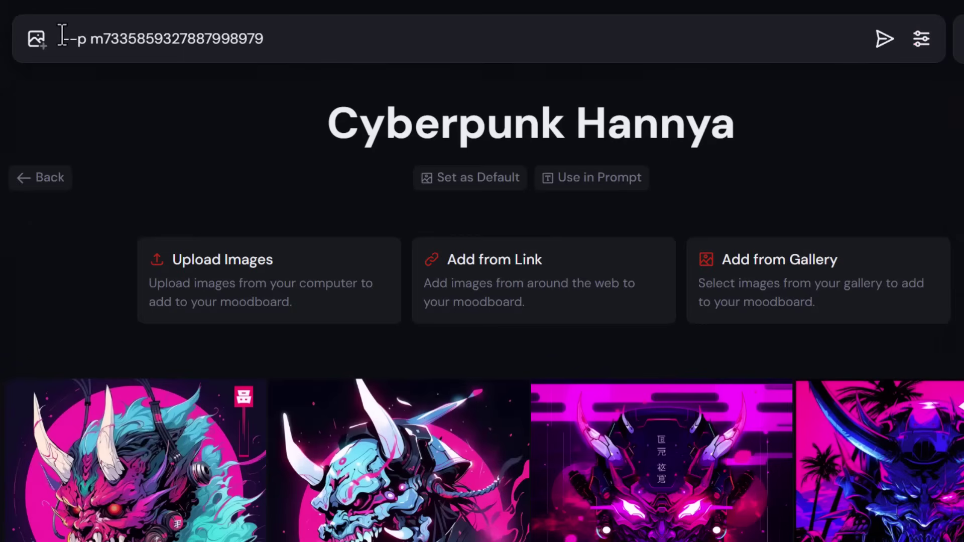
type("a man's face")
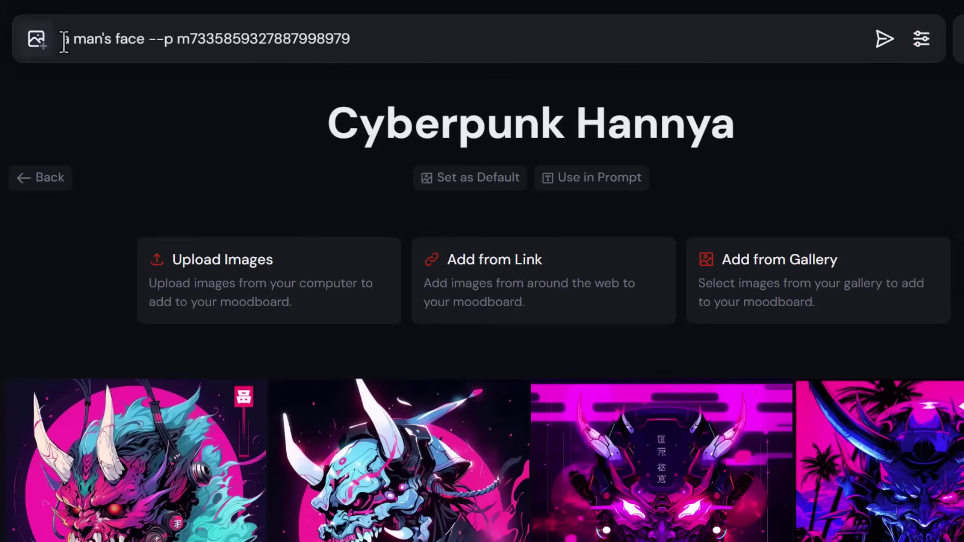